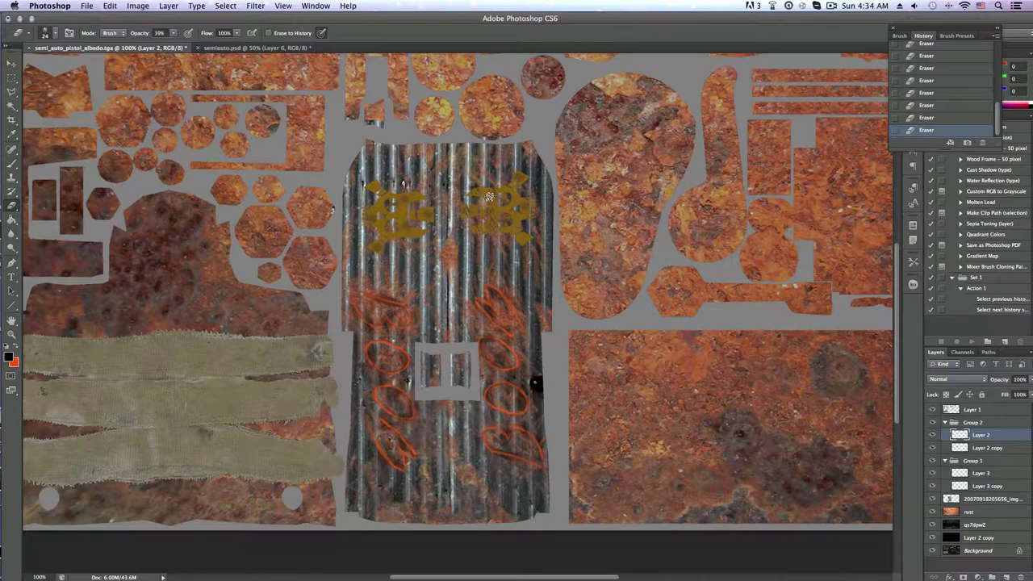
Give Layer 2 an orange Color Overlay layer style
{"action": "scroll", "coordinate": [463, 187], "scroll_direction": "right", "scroll_amount": 1}
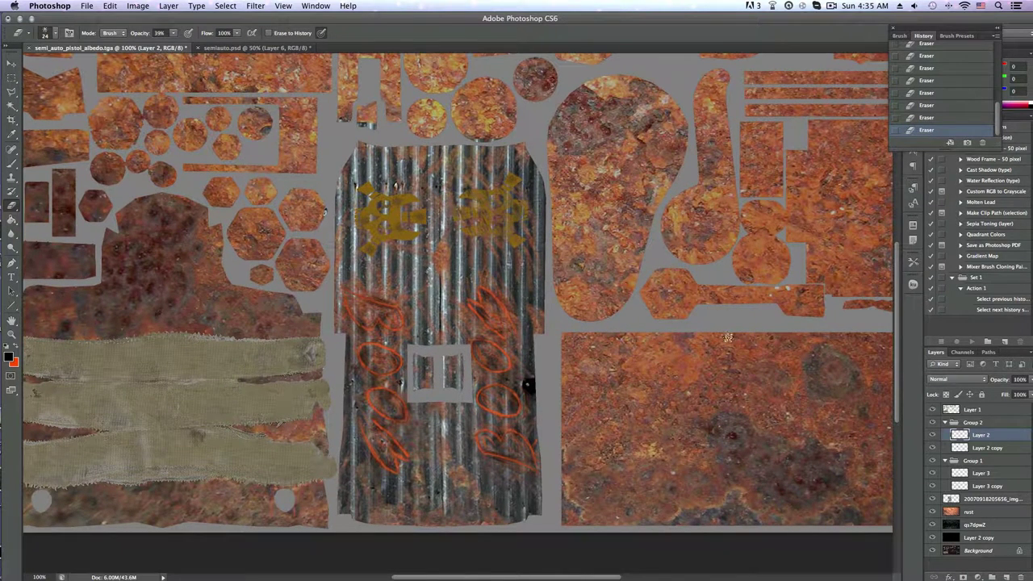
{"action": "key", "text": "alt+bracketleft"}
{"action": "double_click", "coordinate": [1000, 434]}
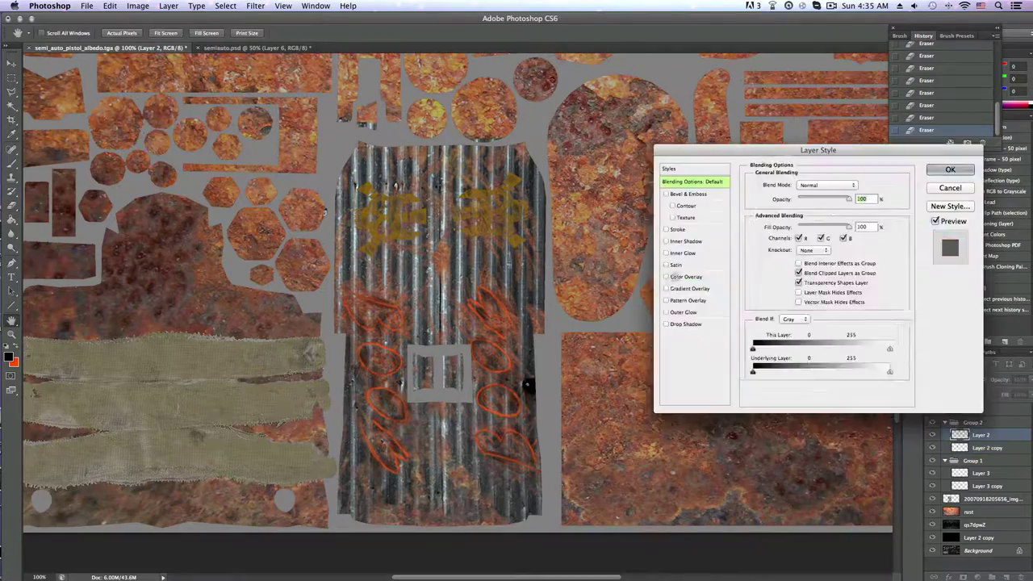
{"action": "left_click", "coordinate": [674, 276]}
{"action": "left_click", "coordinate": [803, 220]}
{"action": "left_click", "coordinate": [937, 213]}
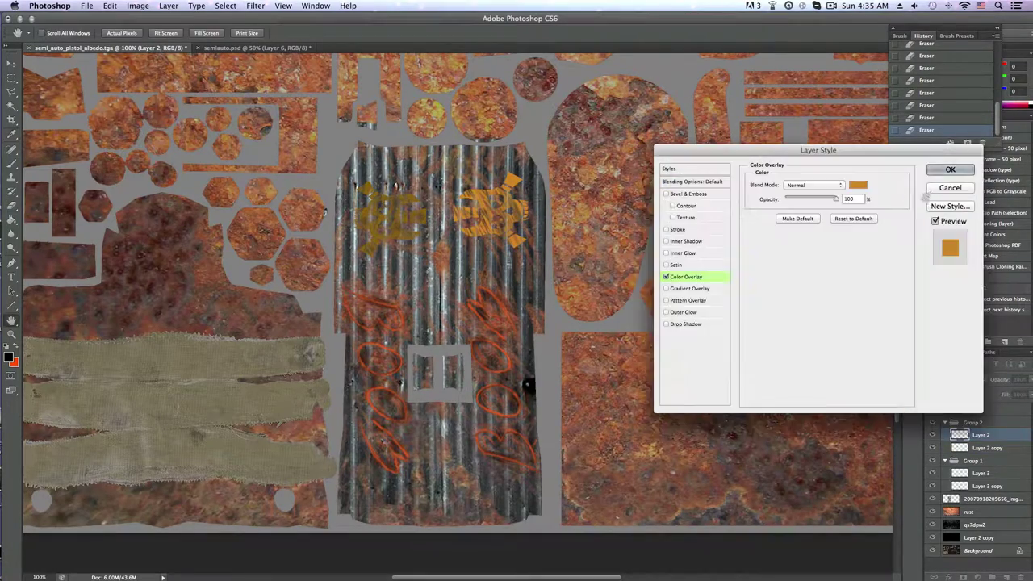
{"action": "left_click", "coordinate": [950, 169]}
Copy the orange overlay style from Layer 2 and paste it onto Layer 2 copy
{"action": "right_click", "coordinate": [977, 468]}
{"action": "left_click", "coordinate": [815, 351]}
{"action": "key", "text": "Return"}
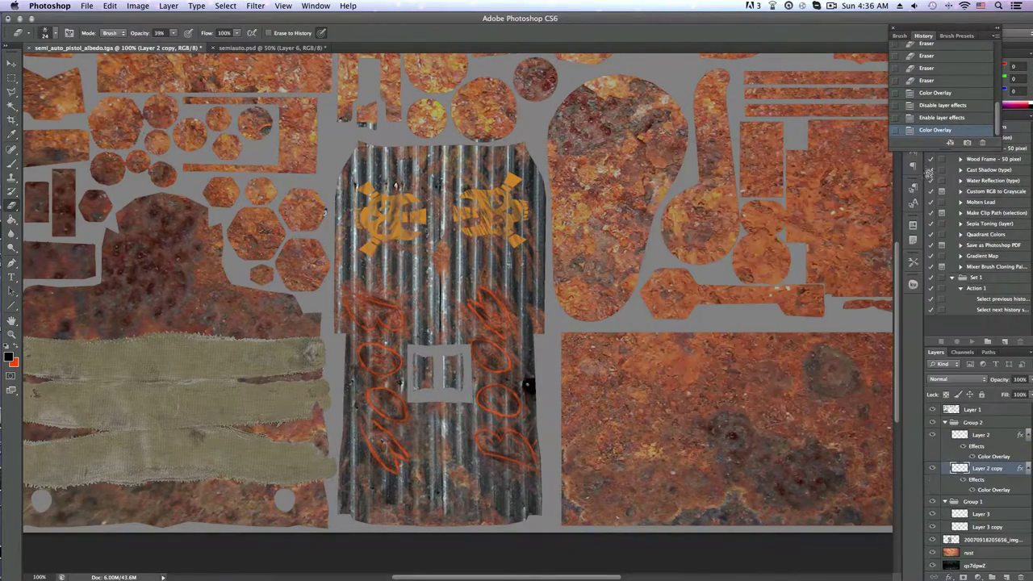
Switch to the Brush tool and open the brush preset picker
{"action": "key", "text": "b"}
{"action": "left_click", "coordinate": [45, 33]}
{"action": "scroll", "coordinate": [318, 240], "scroll_direction": "up", "scroll_amount": 5}
Add a new grime layer and set up the emblem orange with a textured brush tip
{"action": "scroll", "coordinate": [318, 240], "scroll_direction": "down", "scroll_amount": 1}
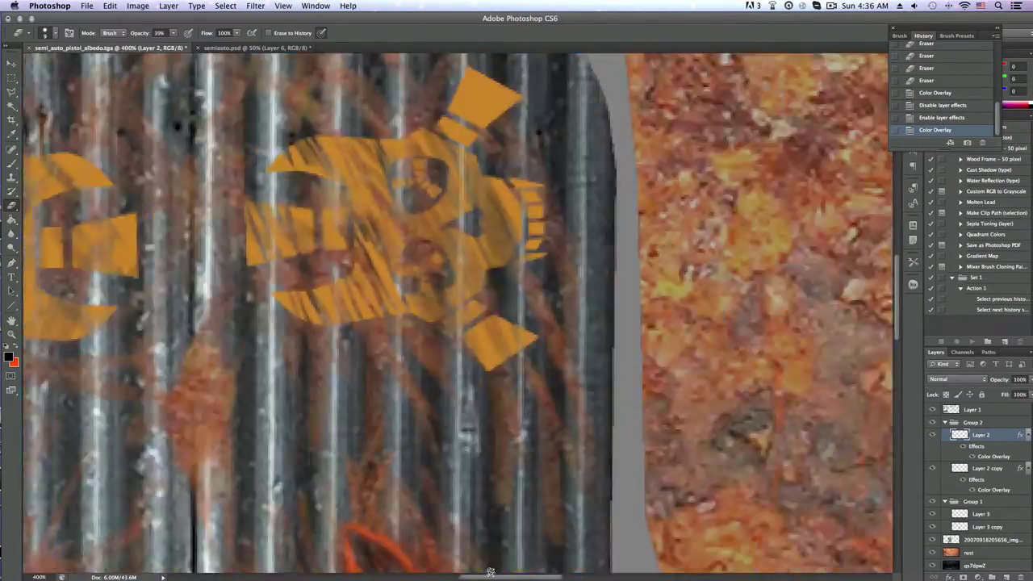
{"action": "left_click", "coordinate": [8, 357]}
{"action": "left_click", "coordinate": [922, 193]}
{"action": "left_click", "coordinate": [1003, 576]}
{"action": "left_click", "coordinate": [44, 32]}
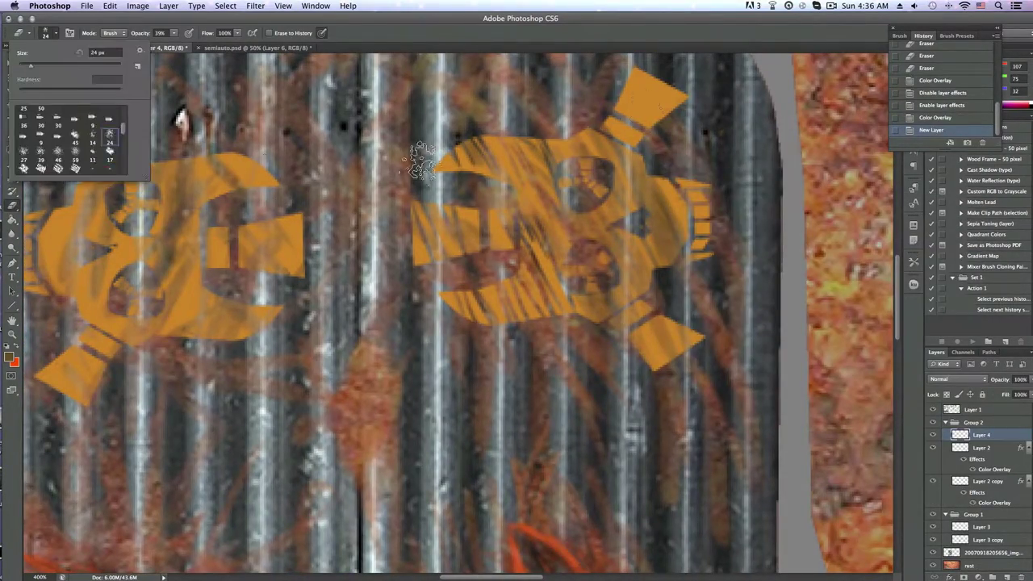
{"action": "double_click", "coordinate": [49, 121]}
{"action": "left_click", "coordinate": [927, 81]}
{"action": "key", "text": "b"}
{"action": "left_click", "coordinate": [44, 32]}
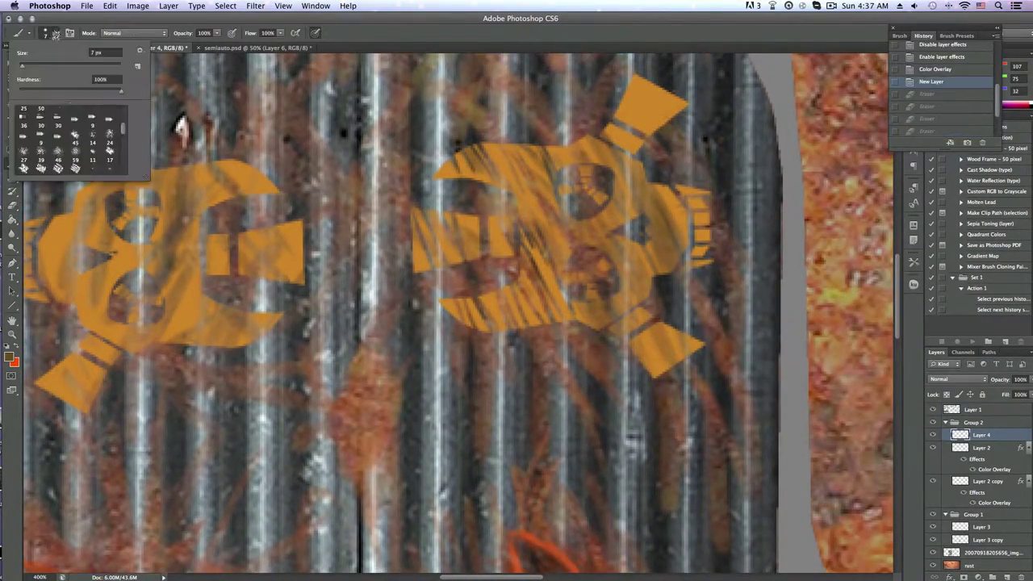
Dab dark and then red-orange grime texture over both emblems
{"action": "left_click", "coordinate": [646, 100]}
{"action": "left_click", "coordinate": [629, 290]}
{"action": "left_click", "coordinate": [101, 209]}
{"action": "left_click", "coordinate": [137, 263]}
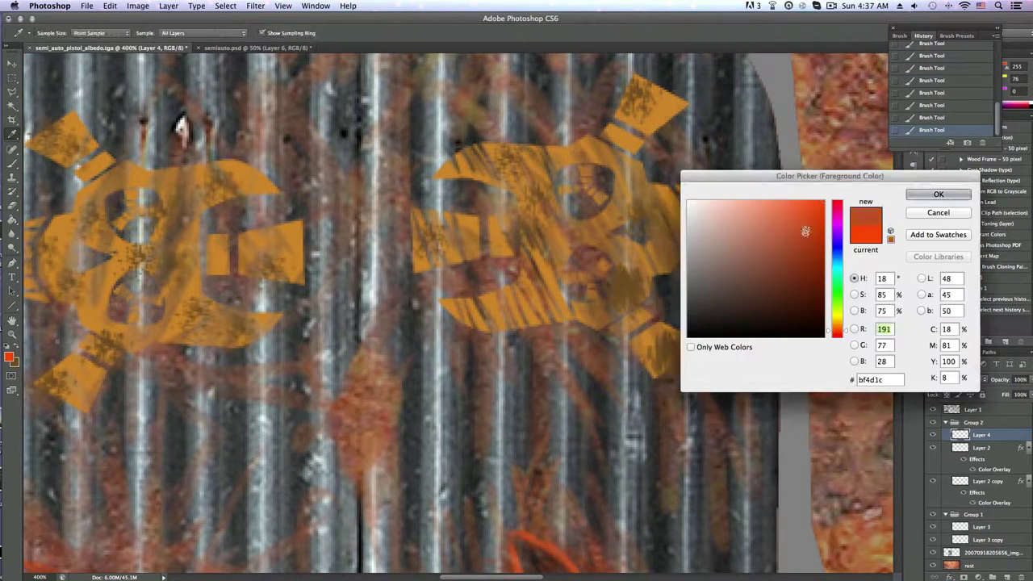
{"action": "left_click", "coordinate": [578, 252]}
{"action": "left_click", "coordinate": [484, 194]}
{"action": "left_click", "coordinate": [153, 326]}
Fade the grime layer to about half opacity and paint small brown streaks on the right emblem
{"action": "left_click_drag", "start_coordinate": [1026, 379], "coordinate": [1002, 391]}
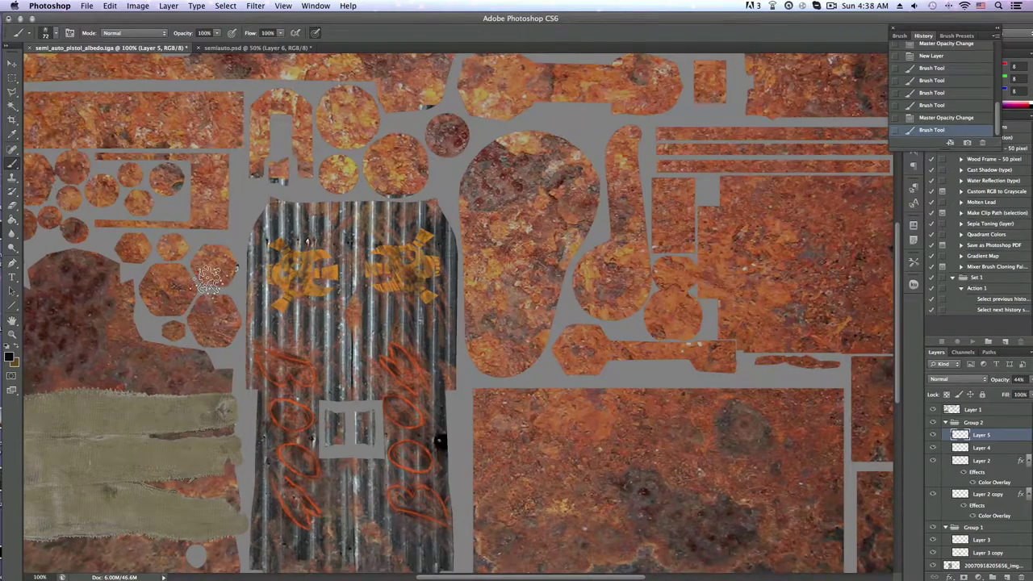
{"action": "left_click", "coordinate": [205, 284], "text": "alt"}
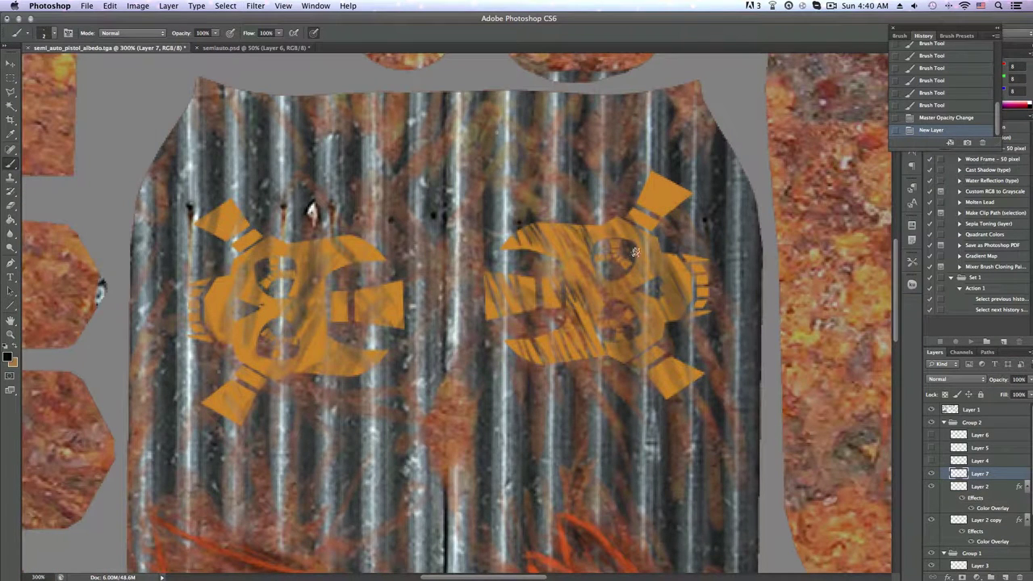
{"action": "left_click_drag", "start_coordinate": [635, 252], "coordinate": [627, 276]}
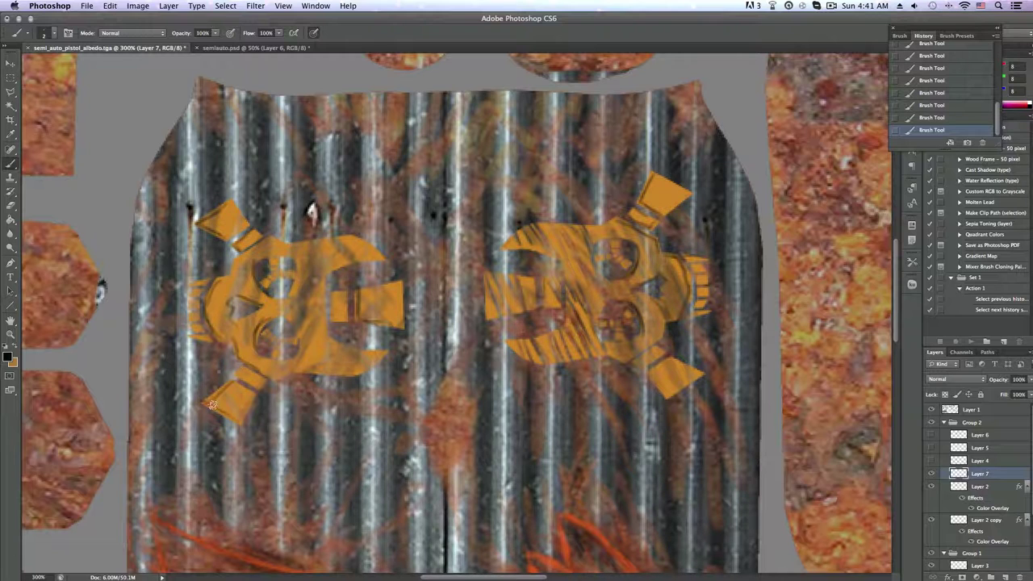
Lower Layer 7 to 43% opacity and set a brown foreground colour
{"action": "left_click", "coordinate": [1018, 379]}
{"action": "type", "text": "43"}
{"action": "left_click", "coordinate": [8, 356]}
{"action": "key", "text": "Return"}
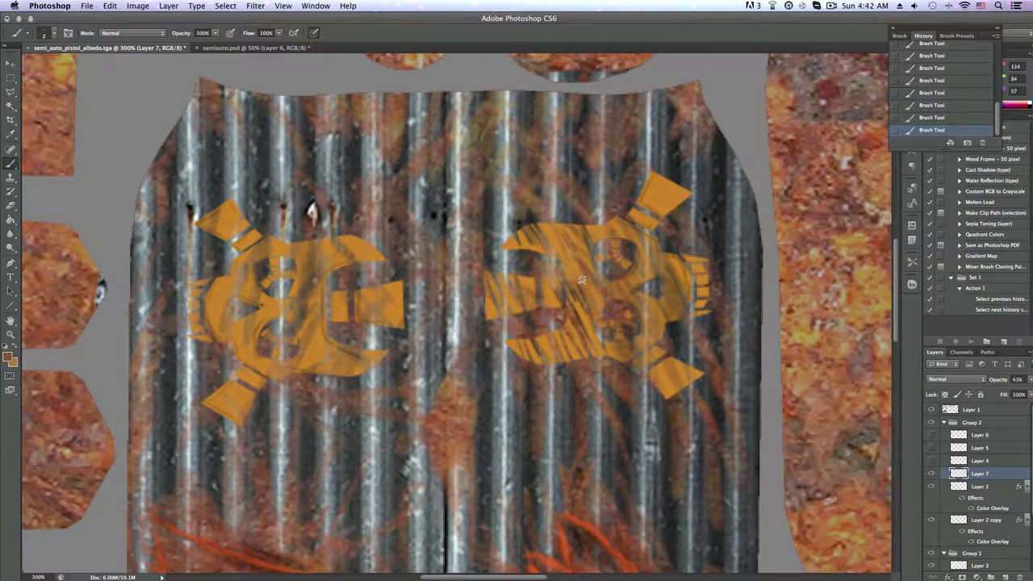
On new Layer 8, paint red accents on the tufted ends, undo stray strokes, fade to 27%
{"action": "left_click", "coordinate": [1001, 570]}
{"action": "left_click", "coordinate": [8, 357]}
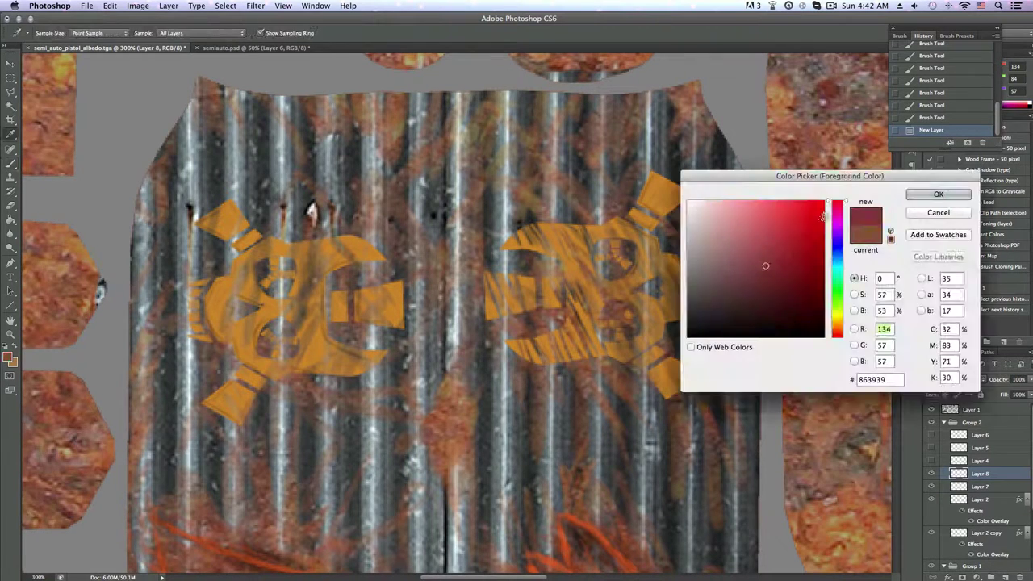
{"action": "key", "text": "Return"}
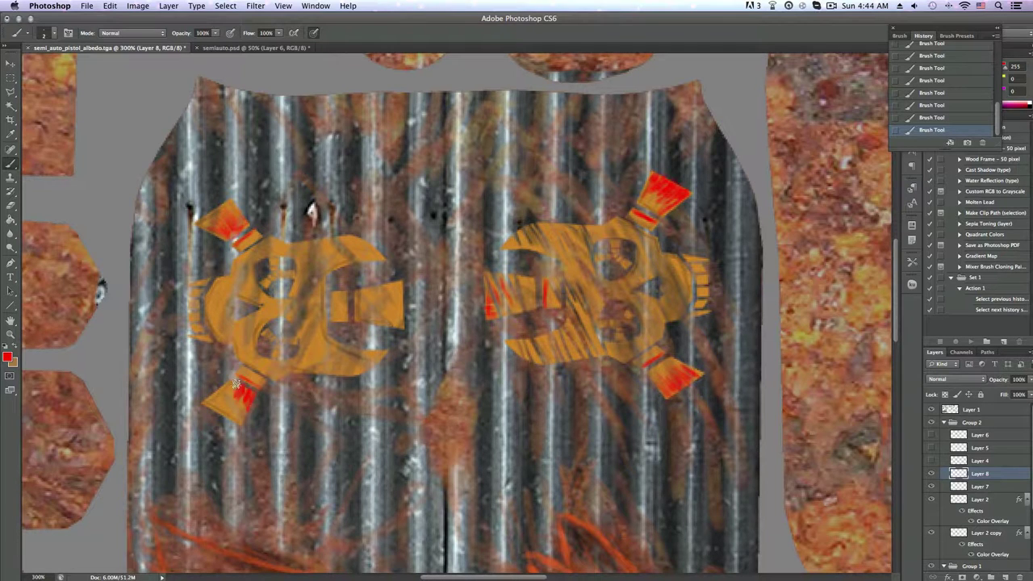
{"action": "key", "text": "ctrl+alt+z"}
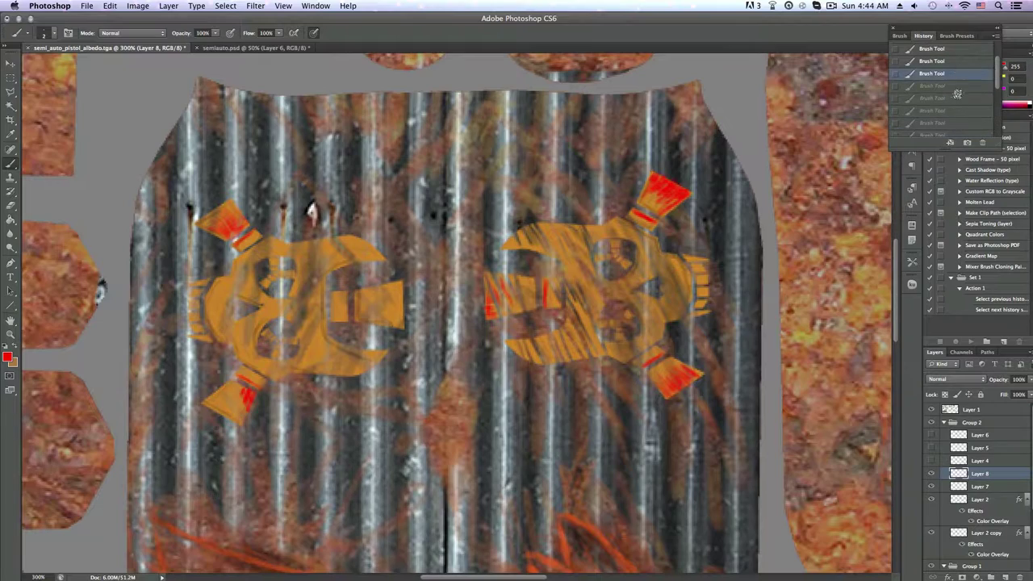
{"action": "key", "text": "ctrl+alt+z"}
{"action": "key", "text": "ctrl+alt+z"}
{"action": "key", "text": "ctrl+alt+z"}
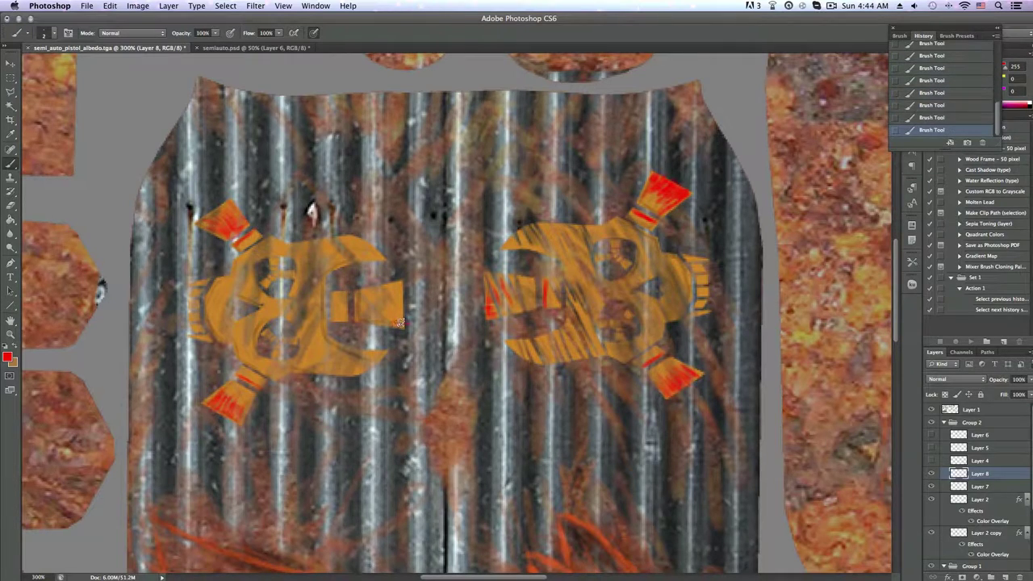
{"action": "key", "text": "ctrl+alt+z"}
{"action": "key", "text": "ctrl+alt+z"}
{"action": "scroll", "coordinate": [400, 323], "scroll_direction": "down", "scroll_amount": 5}
Undo the last brush stroke and erase parts of the emblem accents
{"action": "scroll", "coordinate": [709, 297], "scroll_direction": "up", "scroll_amount": 3}
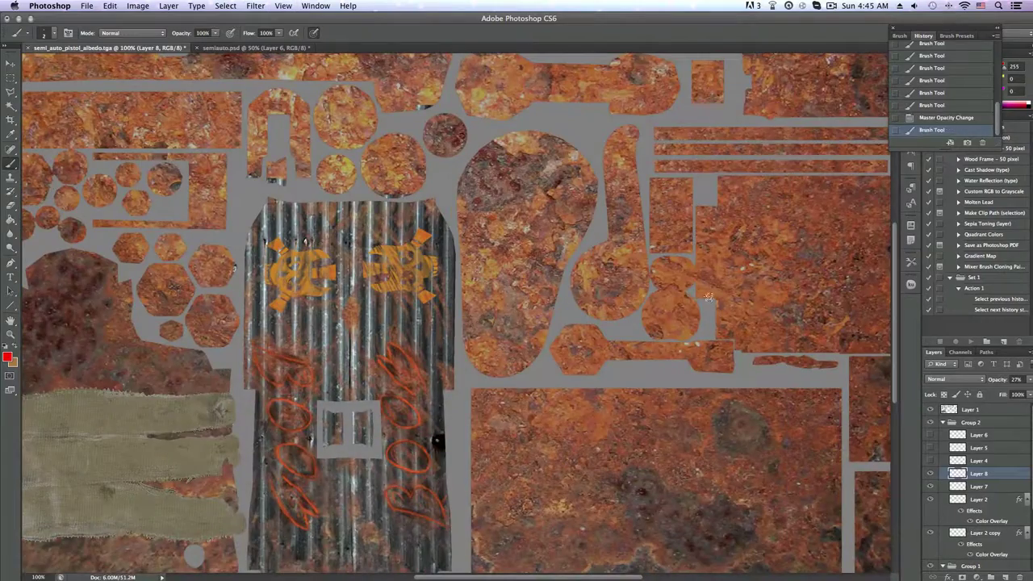
{"action": "key", "text": "ctrl+minus"}
{"action": "key", "text": "ctrl+alt+z"}
{"action": "key", "text": "e"}
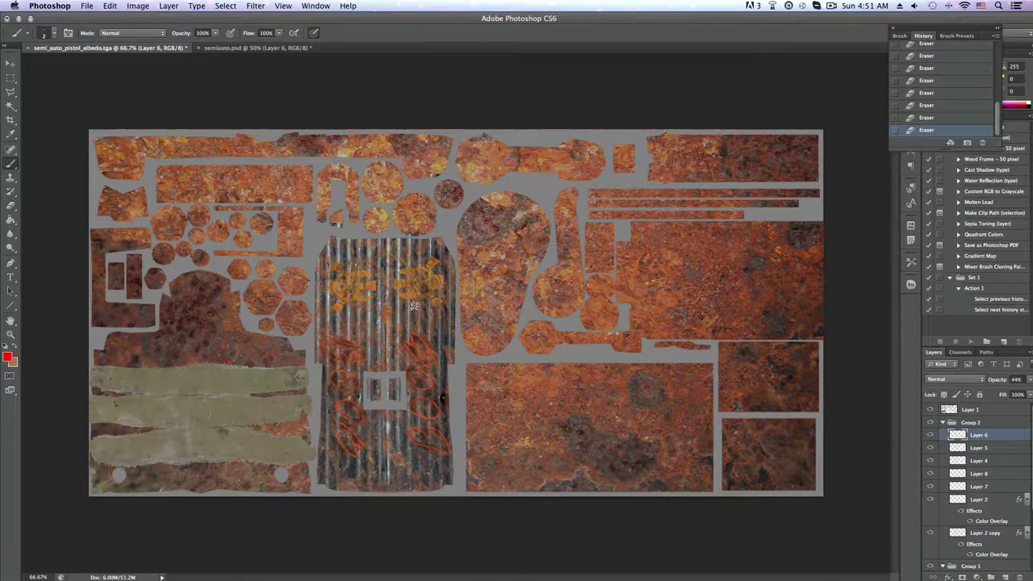
{"action": "scroll", "coordinate": [931, 482], "scroll_direction": "down", "scroll_amount": 4}
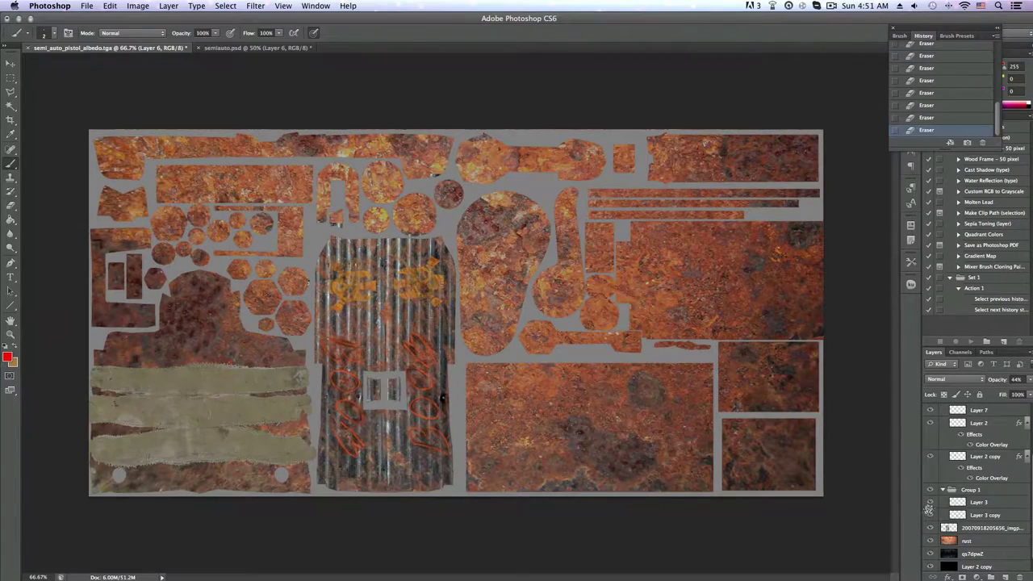
Select Layer 3 copy, zoom in on BOOM, and sample a brownish-orange foreground colour
{"action": "left_click", "coordinate": [984, 514]}
{"action": "key", "text": "ctrl+plus"}
{"action": "key", "text": "ctrl+plus"}
{"action": "left_click", "coordinate": [7, 355]}
{"action": "left_click", "coordinate": [578, 177]}
{"action": "key", "text": "Return"}
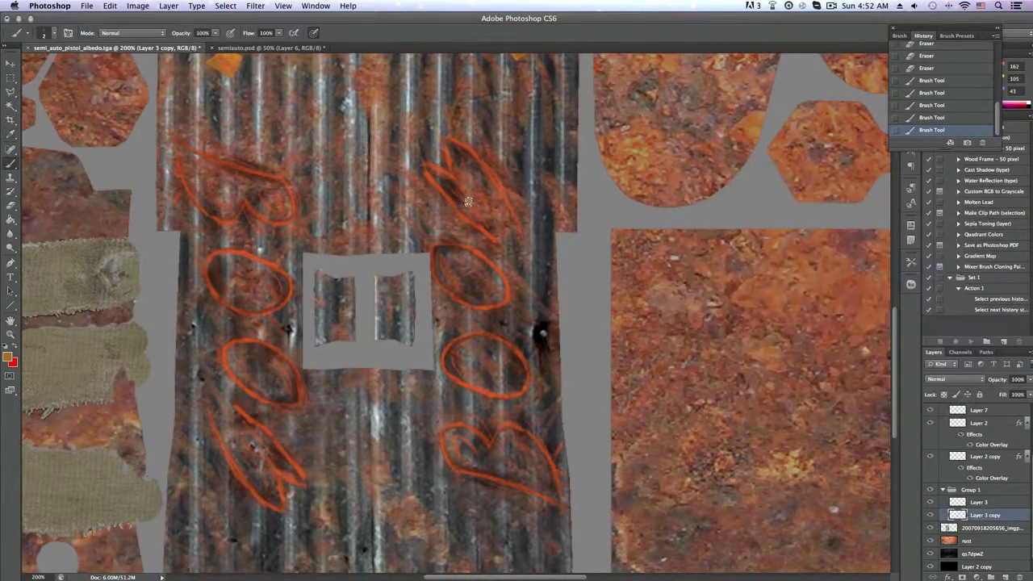
Add a new layer above Layer 3 and paint warm orange strokes over the M of BOOM
{"action": "key", "text": "ctrl+shift+alt+n"}
{"action": "key", "text": "ctrl+]"}
{"action": "left_click", "coordinate": [8, 355]}
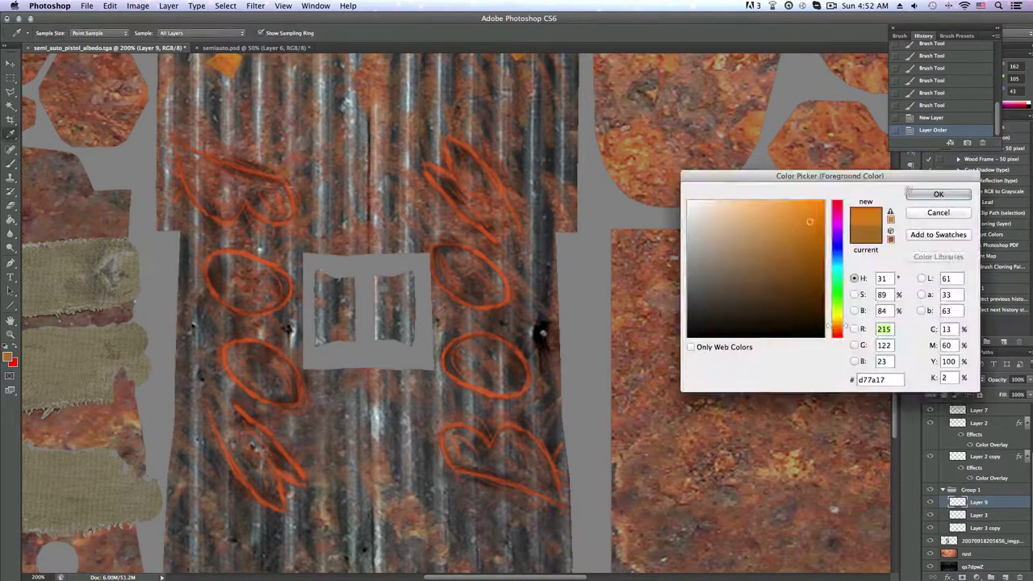
{"action": "key", "text": "Escape"}
{"action": "left_click", "coordinate": [44, 32]}
{"action": "key", "text": "Return"}
{"action": "mouse_move", "coordinate": [511, 187]}
{"action": "left_mouse_down"}
{"action": "mouse_move", "coordinate": [476, 145]}
{"action": "mouse_move", "coordinate": [455, 187]}
{"action": "left_mouse_up"}
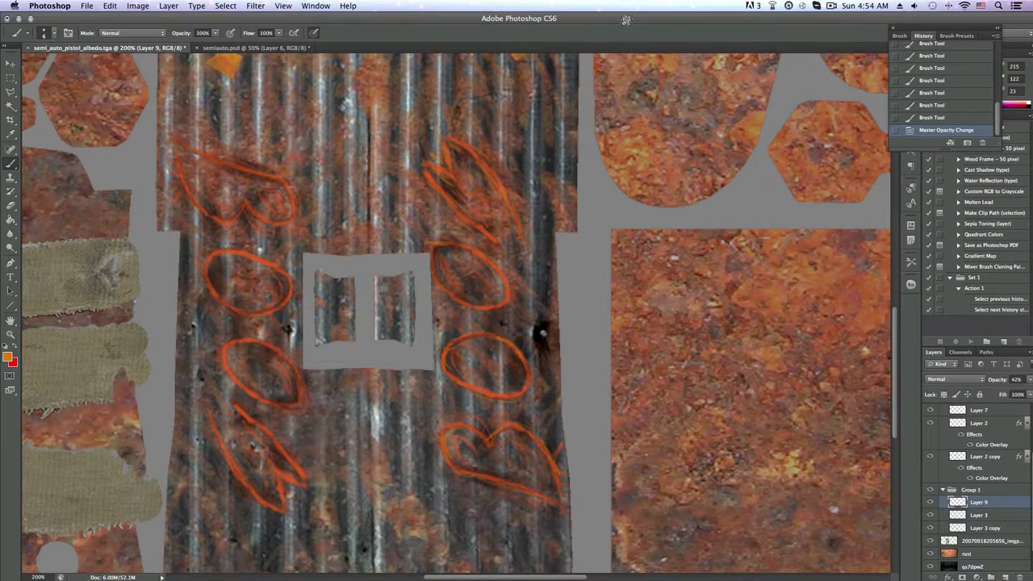
Paint orange strokes along the left B and dark strokes on the right B
{"action": "scroll", "coordinate": [565, 146], "scroll_direction": "down", "scroll_amount": 1}
{"action": "key", "text": "alt+["}
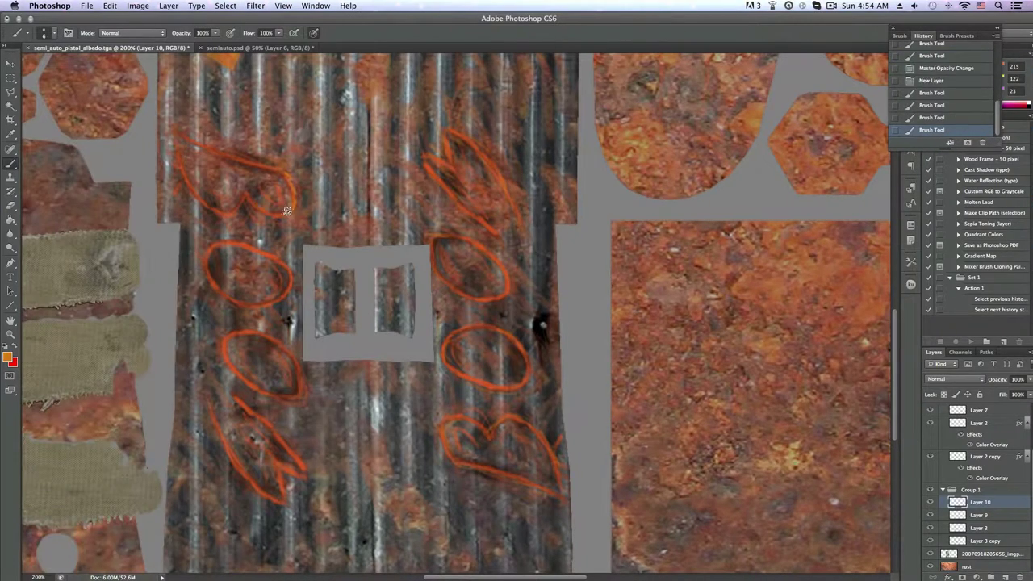
{"action": "left_click_drag", "start_coordinate": [281, 194], "coordinate": [247, 219]}
{"action": "left_click_drag", "start_coordinate": [173, 136], "coordinate": [184, 183]}
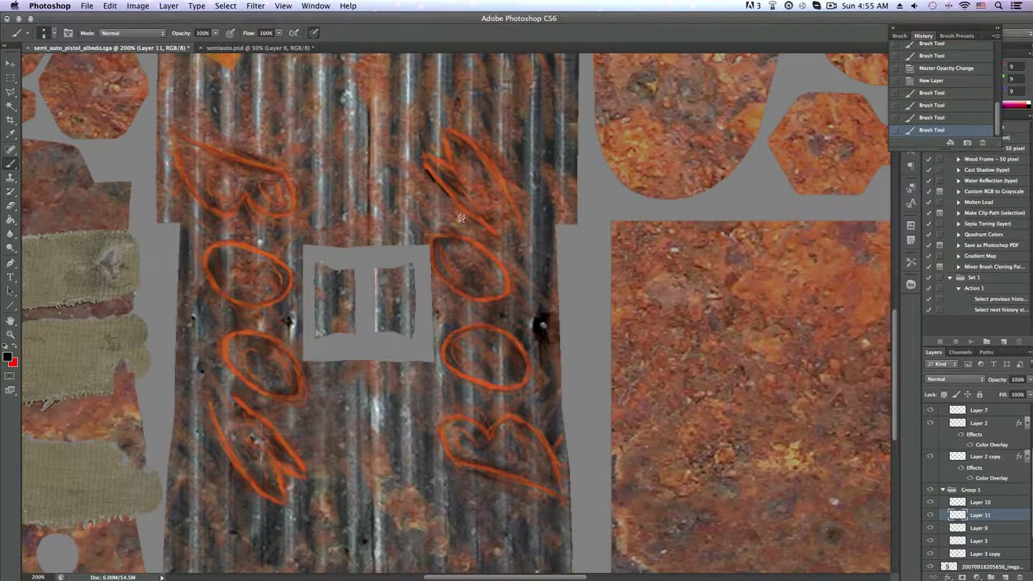
{"action": "left_click_drag", "start_coordinate": [494, 242], "coordinate": [523, 225]}
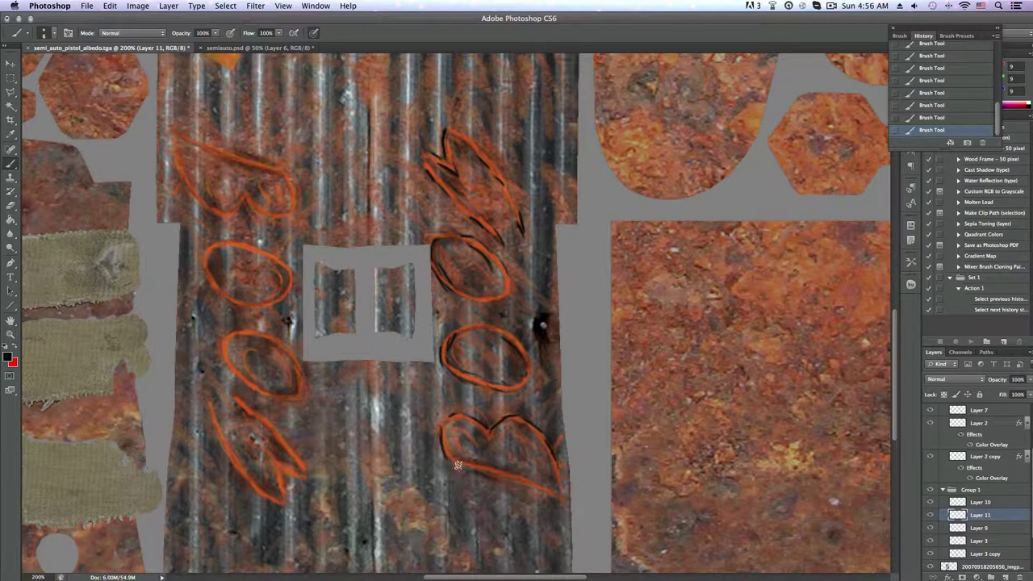
Trace dark outlines around the left BOOM letters and fade the layer to 33% opacity
{"action": "left_click_drag", "start_coordinate": [260, 219], "coordinate": [226, 202]}
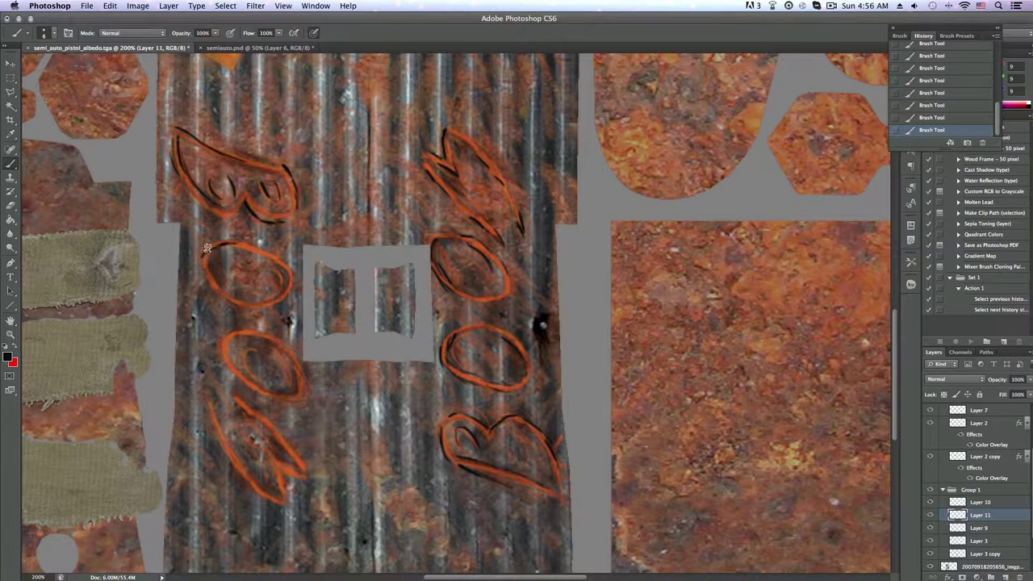
{"action": "mouse_move", "coordinate": [207, 247]}
{"action": "left_mouse_down"}
{"action": "mouse_move", "coordinate": [242, 303]}
{"action": "mouse_move", "coordinate": [278, 399]}
{"action": "left_mouse_up"}
{"action": "left_click_drag", "start_coordinate": [255, 359], "coordinate": [287, 464]}
{"action": "left_click_drag", "start_coordinate": [216, 412], "coordinate": [288, 477]}
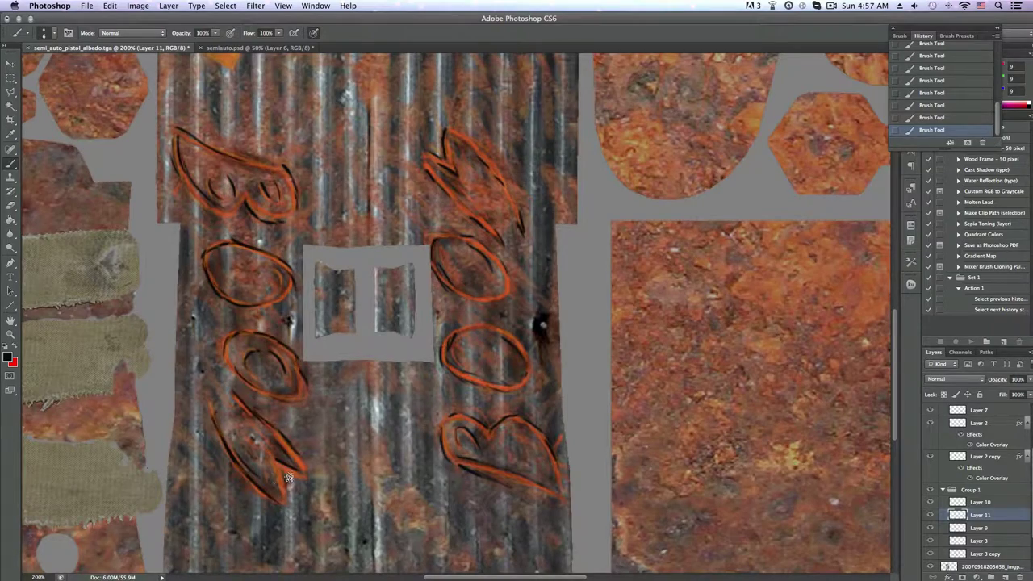
{"action": "type", "text": "33"}
{"action": "key", "text": "super+0"}
{"action": "key", "text": "super+1"}
Add a new layer for the skull outlines and set it to 21% opacity
{"action": "scroll", "coordinate": [930, 434], "scroll_direction": "up", "scroll_amount": 3}
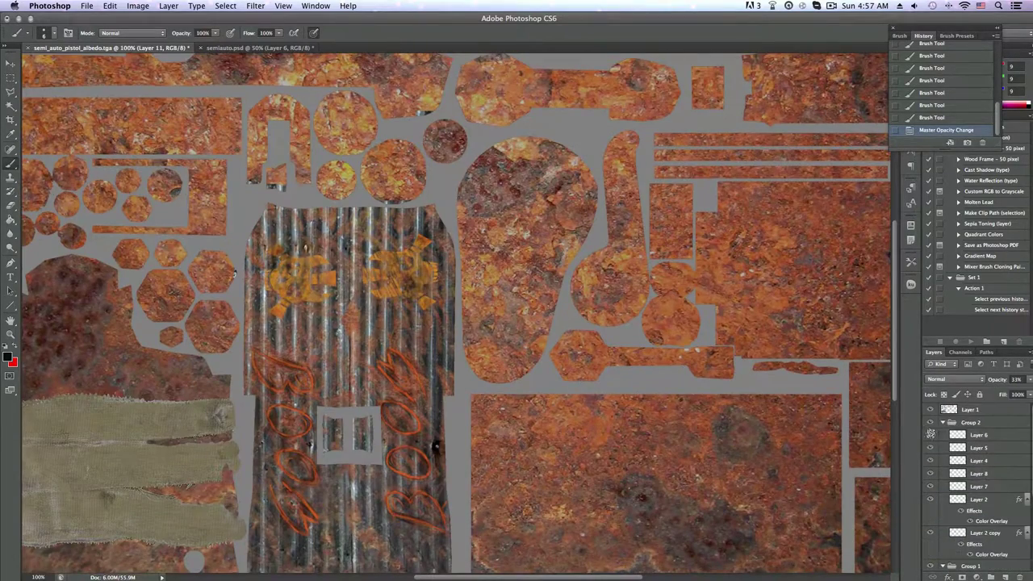
{"action": "key", "text": "super+shift+alt+n"}
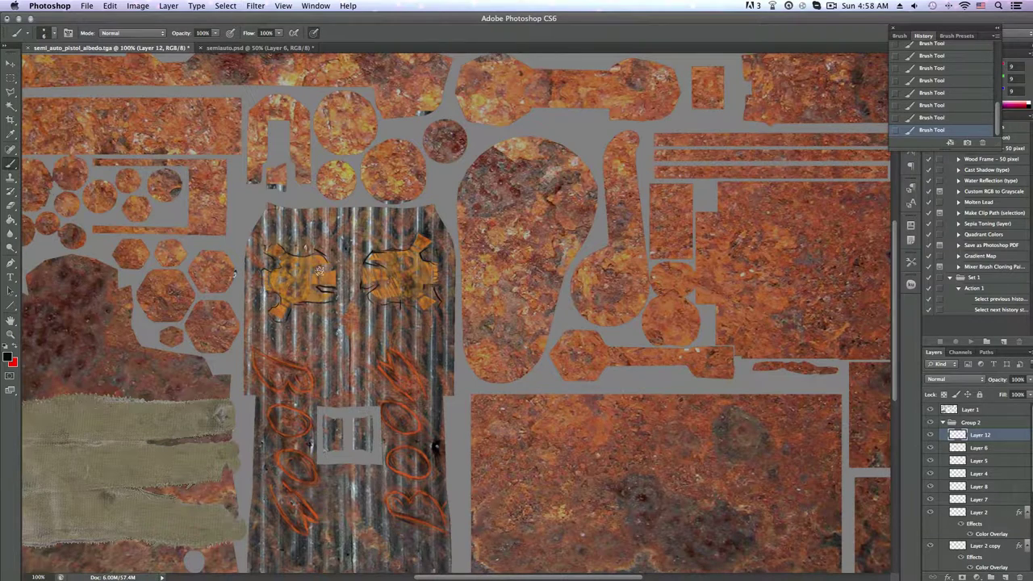
{"action": "key", "text": "2"}
{"action": "key", "text": "1"}
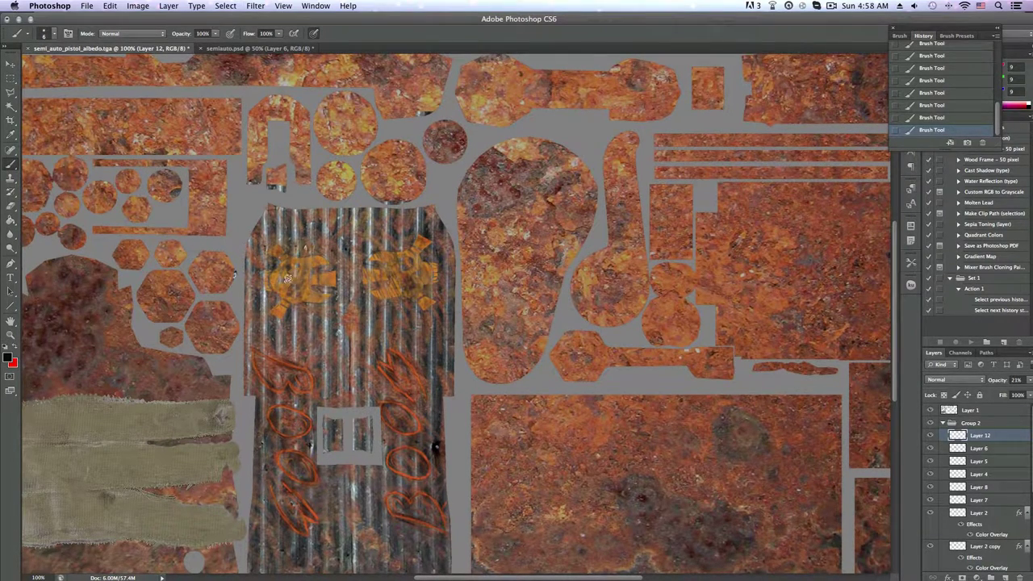
{"action": "scroll", "coordinate": [369, 323], "scroll_direction": "up", "scroll_amount": 2}
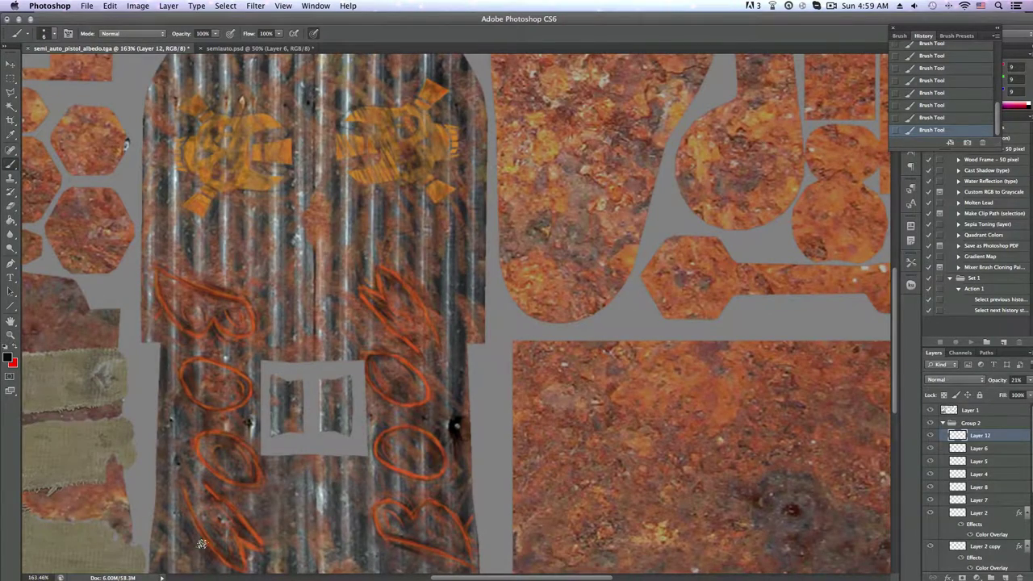
{"action": "key", "text": "ctrl+1"}
On new Layer 13, paint dark grime patches with a 363 px brush at 52% opacity
{"action": "key", "text": "ctrl+shift+alt+n"}
{"action": "left_click", "coordinate": [45, 33]}
{"action": "left_click_drag", "start_coordinate": [49, 53], "coordinate": [105, 53]}
{"action": "key", "text": "Return"}
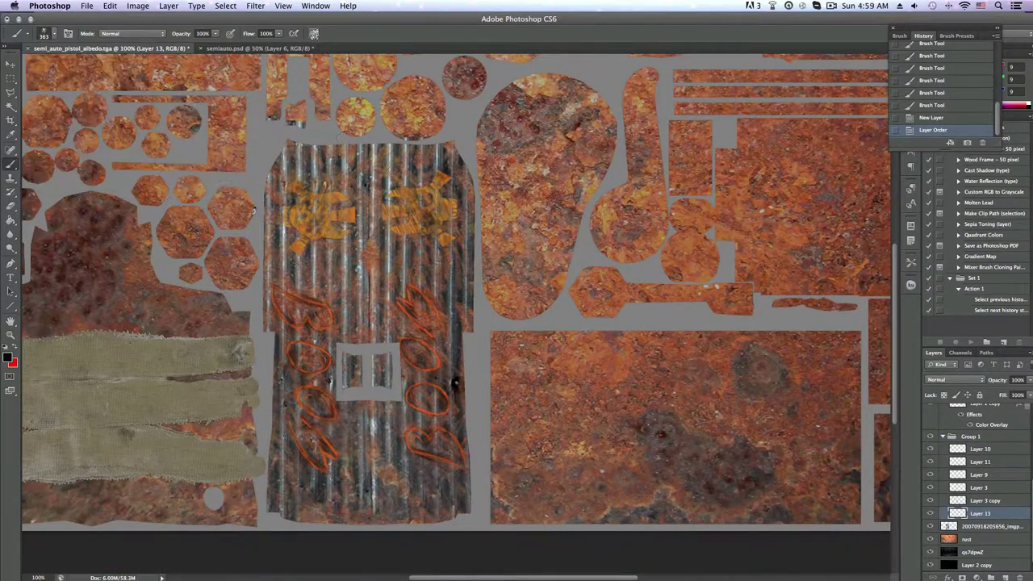
{"action": "key", "text": "5"}
{"action": "key", "text": "2"}
{"action": "mouse_move", "coordinate": [461, 519]}
{"action": "left_mouse_down"}
{"action": "mouse_move", "coordinate": [611, 461]}
{"action": "mouse_move", "coordinate": [242, 323]}
{"action": "left_mouse_up"}
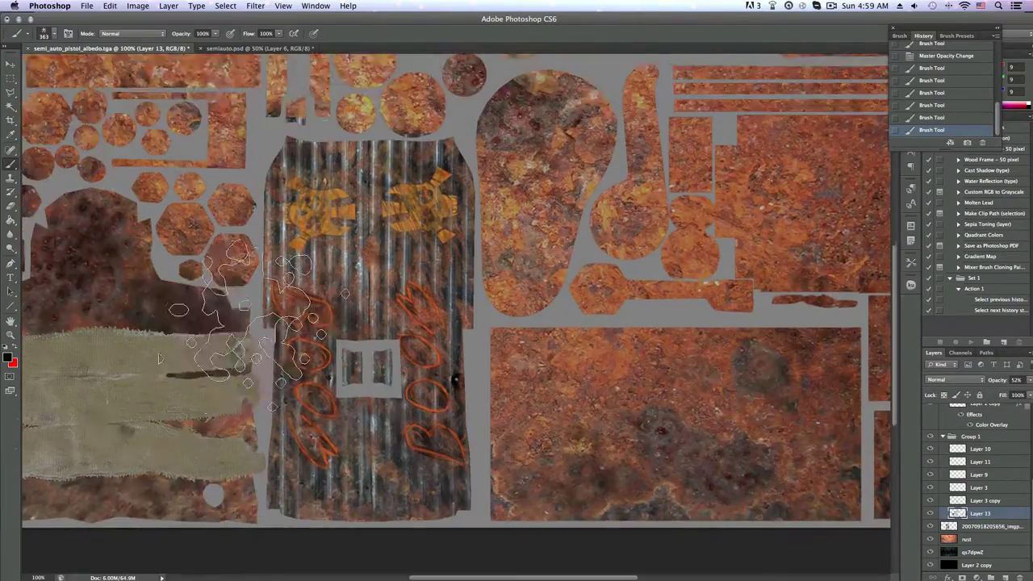
{"action": "key", "text": "ctrl+minus"}
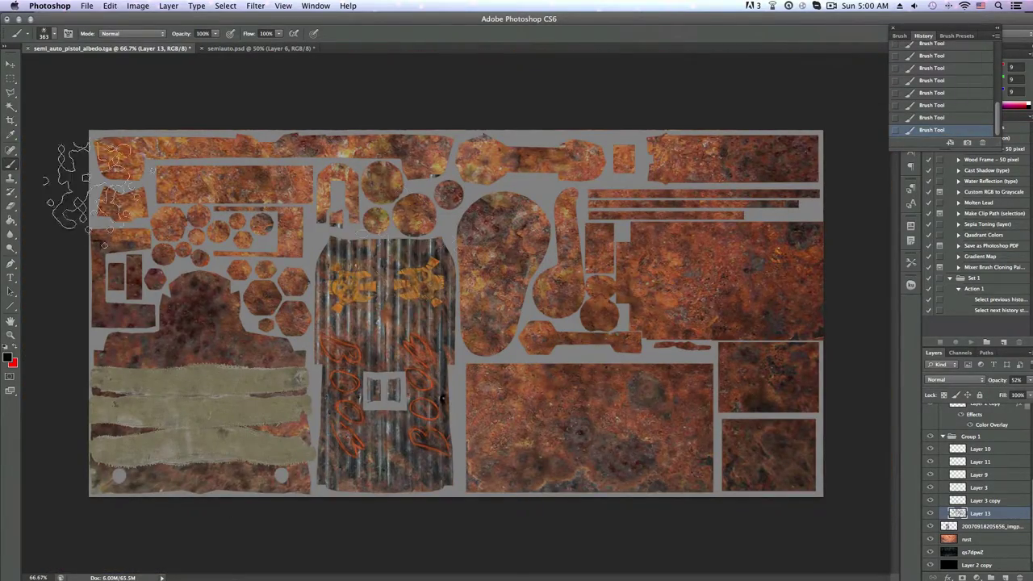
Set the foreground colour to yellow and paint trial yellow strokes on the cloth strips
{"action": "left_click", "coordinate": [53, 33]}
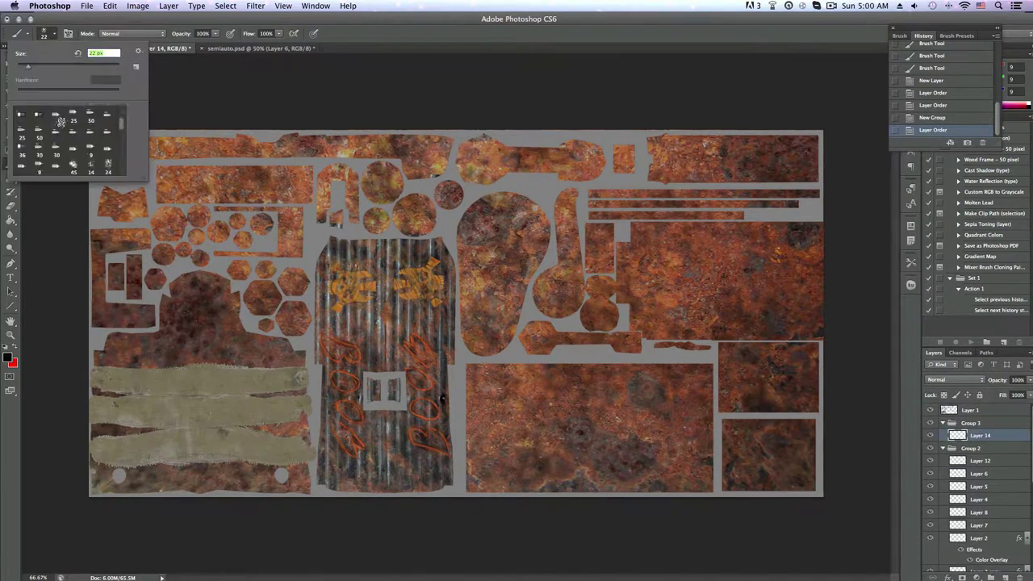
{"action": "left_click", "coordinate": [8, 358]}
{"action": "left_click", "coordinate": [837, 266]}
{"action": "left_click", "coordinate": [936, 193]}
{"action": "key", "text": "ctrl+plus"}
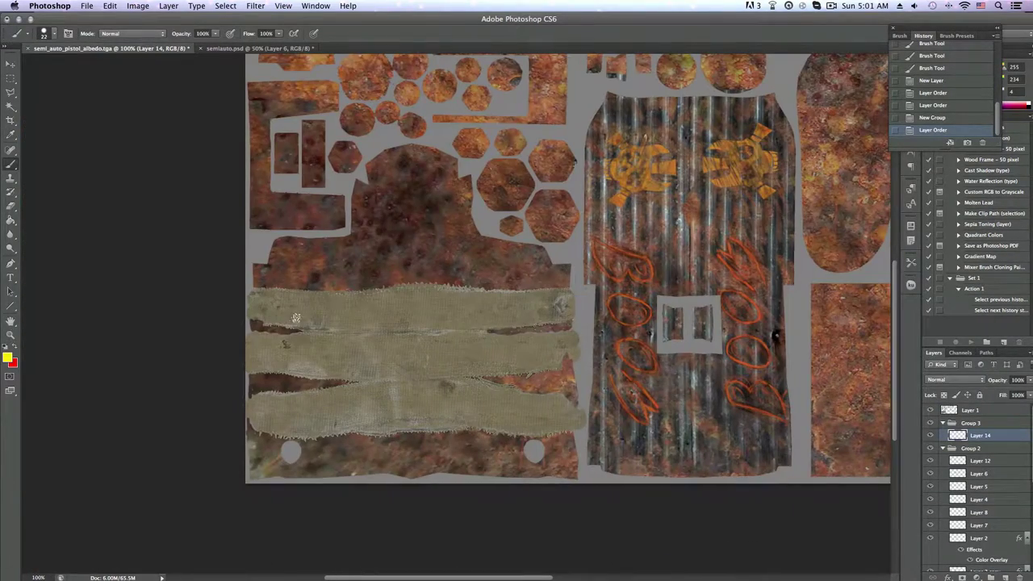
{"action": "left_click_drag", "start_coordinate": [533, 293], "coordinate": [564, 315]}
{"action": "left_click_drag", "start_coordinate": [379, 306], "coordinate": [392, 355]}
{"action": "key", "text": "alt+period"}
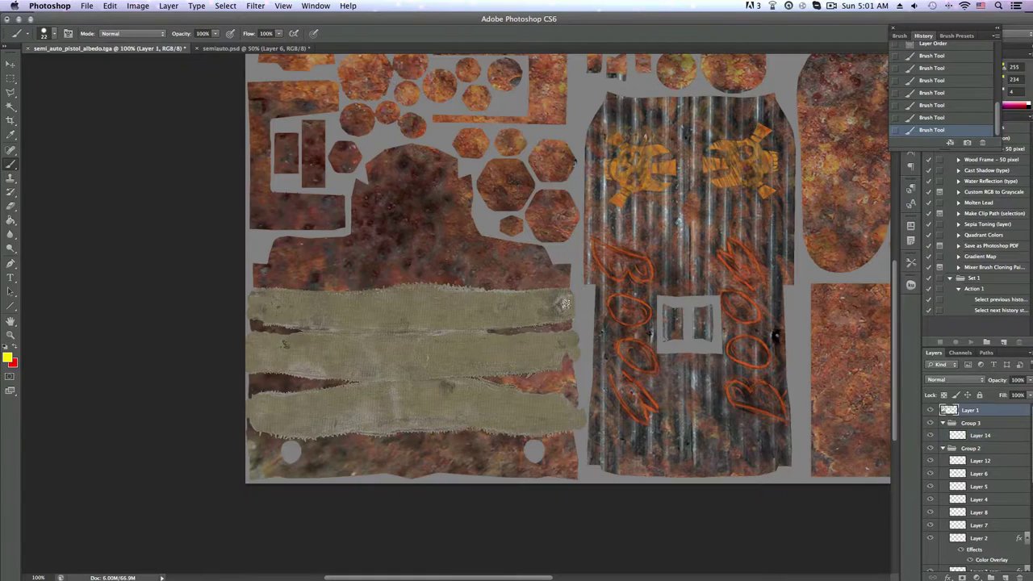
{"action": "key", "text": "ctrl+z"}
{"action": "left_click_drag", "start_coordinate": [538, 297], "coordinate": [472, 301]}
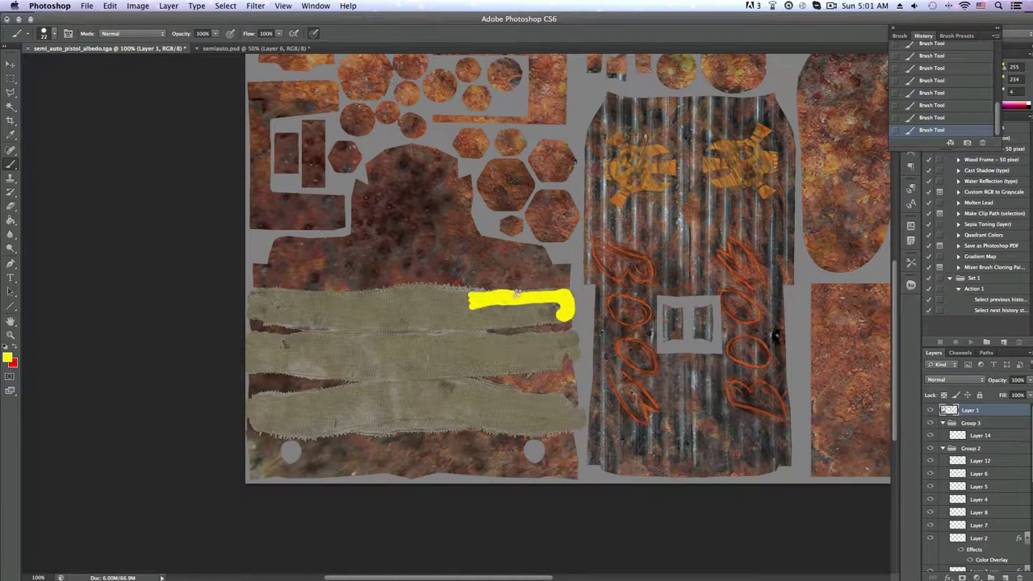
Magic Wand the cloth strips, copy them to a new layer, and delete the old layer
{"action": "key", "text": "F12"}
{"action": "key", "text": "w"}
{"action": "left_click", "coordinate": [317, 308]}
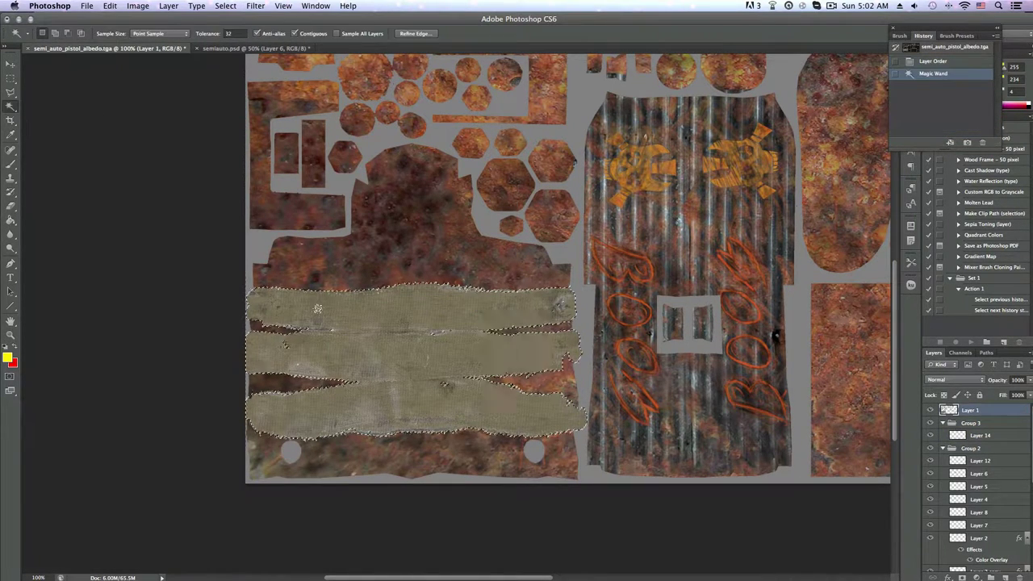
{"action": "left_click_drag", "start_coordinate": [317, 308], "coordinate": [341, 305]}
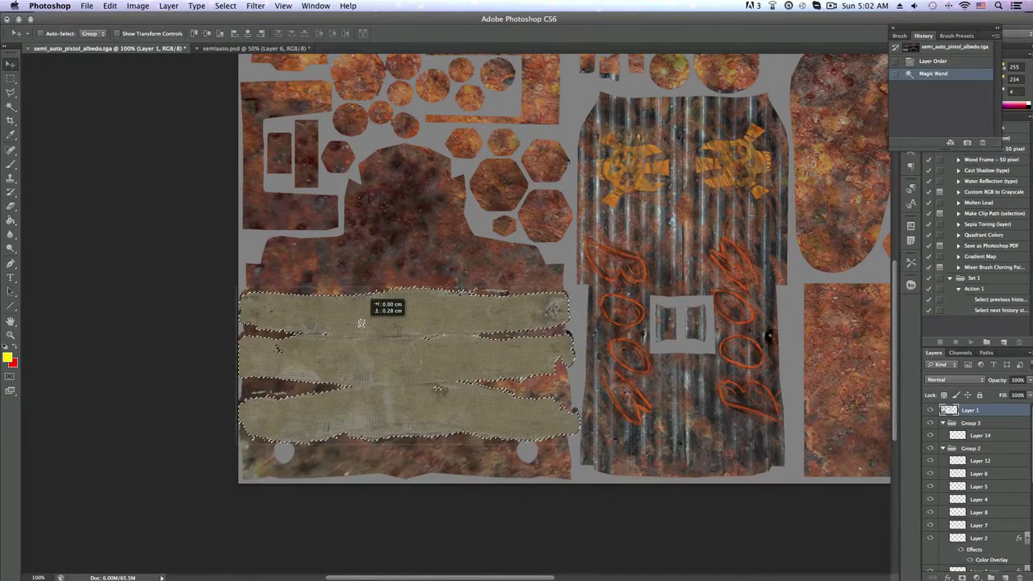
{"action": "key", "text": "ctrl+j"}
{"action": "key", "text": "ctrl+bracketleft"}
{"action": "key", "text": "Delete"}
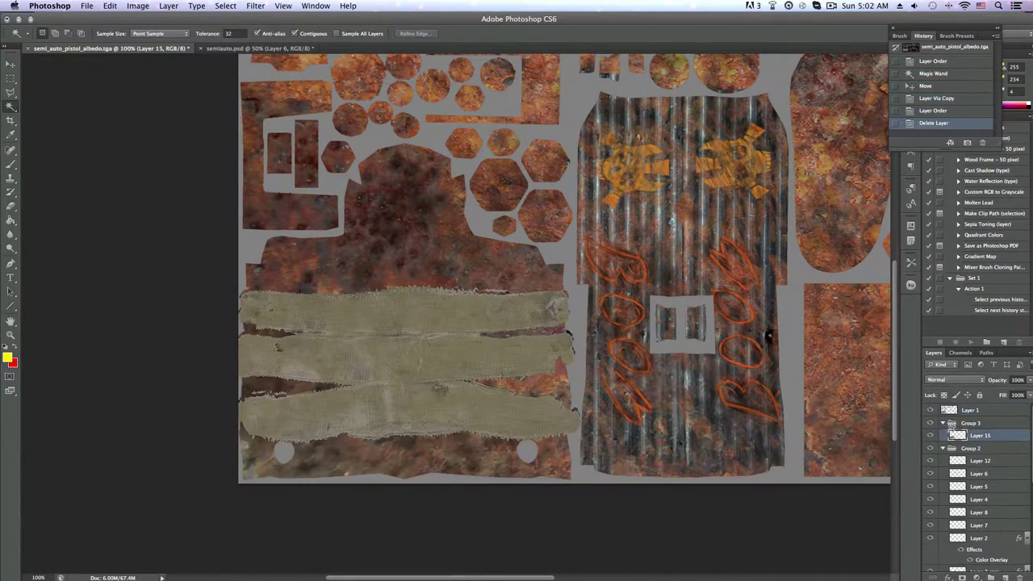
Paint yellow strokes over the strips on Layer 15, undoing the first attempts
{"action": "left_click", "coordinate": [968, 435]}
{"action": "key", "text": "b"}
{"action": "left_click_drag", "start_coordinate": [482, 332], "coordinate": [573, 331]}
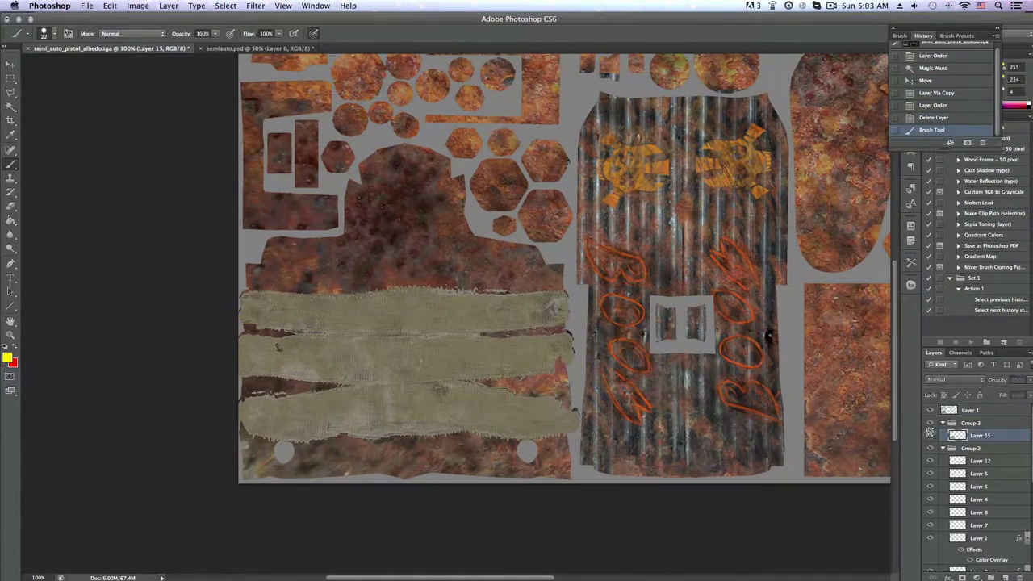
{"action": "left_click_drag", "start_coordinate": [509, 387], "coordinate": [570, 371]}
{"action": "left_click_drag", "start_coordinate": [351, 387], "coordinate": [242, 389]}
{"action": "key", "text": "ctrl+alt+z"}
{"action": "key", "text": "ctrl+alt+z"}
{"action": "key", "text": "ctrl+alt+z"}
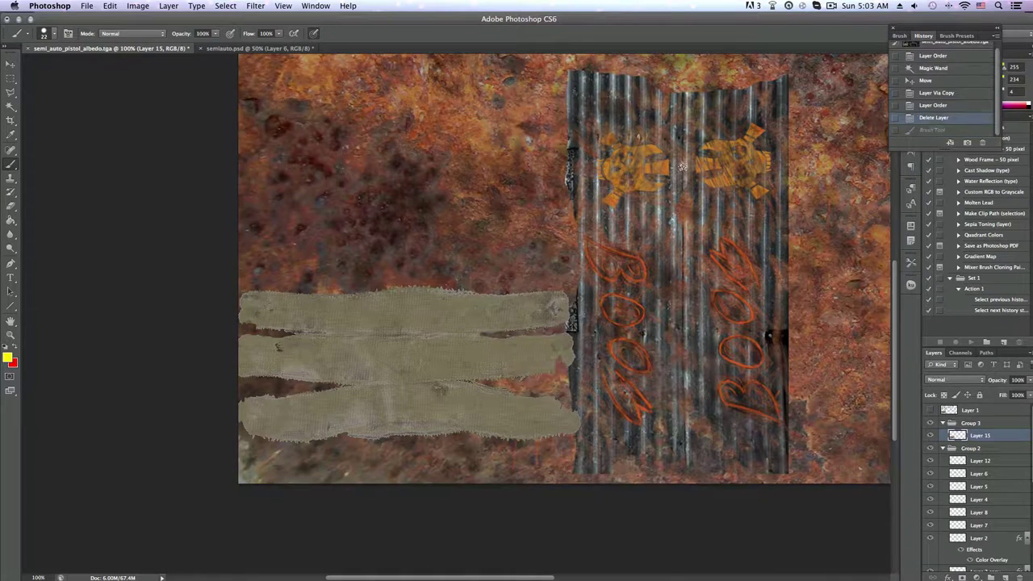
{"action": "left_click_drag", "start_coordinate": [244, 316], "coordinate": [266, 319]}
Reselect the three cloth strips, fill them solid yellow with a large brush, then deselect
{"action": "key", "text": "w"}
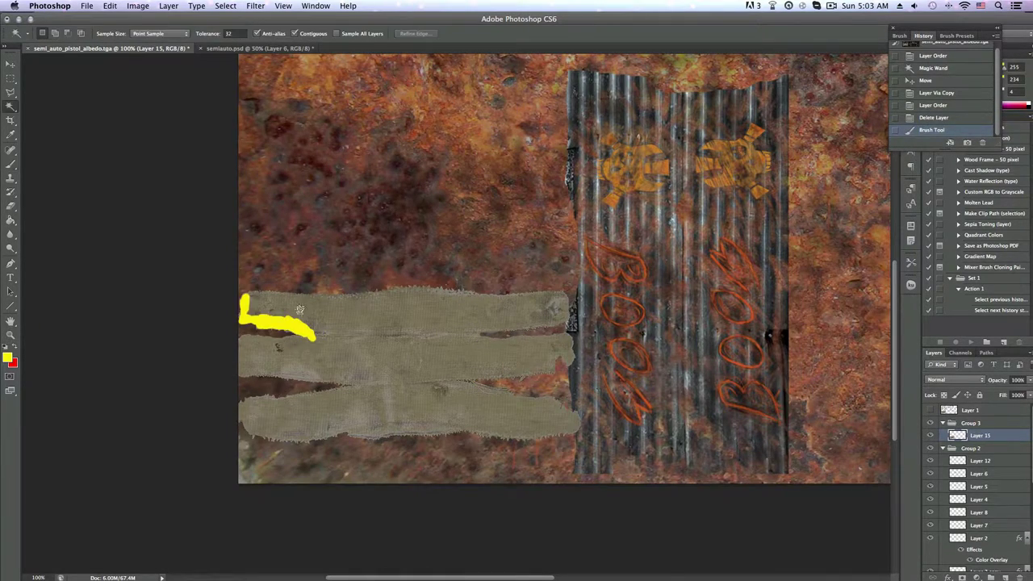
{"action": "left_click", "coordinate": [928, 116]}
{"action": "left_click", "coordinate": [299, 384]}
{"action": "key", "text": "b"}
{"action": "left_click_drag", "start_coordinate": [242, 307], "coordinate": [565, 310]}
{"action": "left_click_drag", "start_coordinate": [242, 355], "coordinate": [569, 355]}
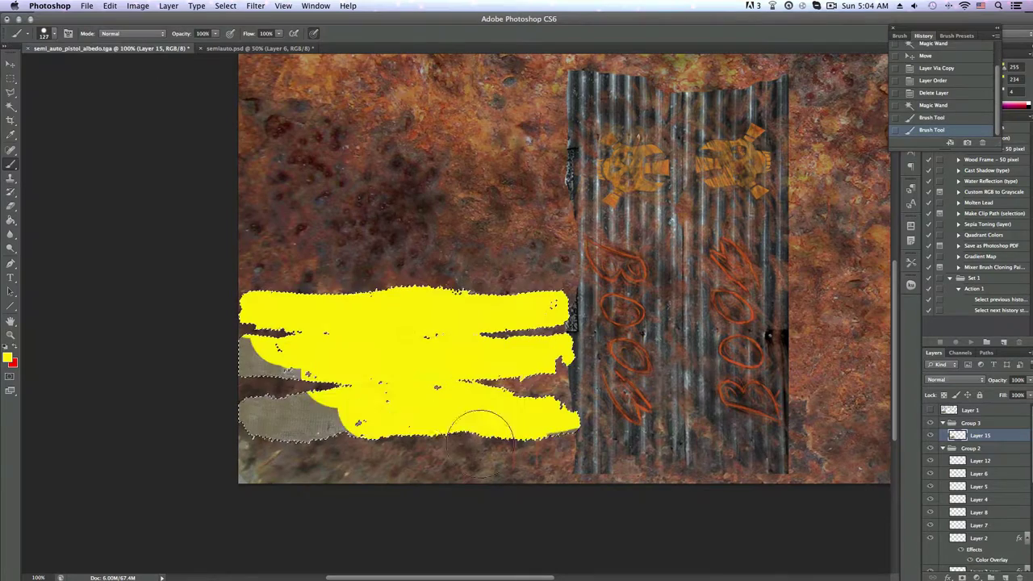
{"action": "left_click_drag", "start_coordinate": [242, 416], "coordinate": [577, 416]}
{"action": "key", "text": "ctrl+d"}
Add Layer 16 and show the UV layout layer semi-transparent below the yellow strips
{"action": "left_click", "coordinate": [1012, 578]}
{"action": "left_click", "coordinate": [980, 448]}
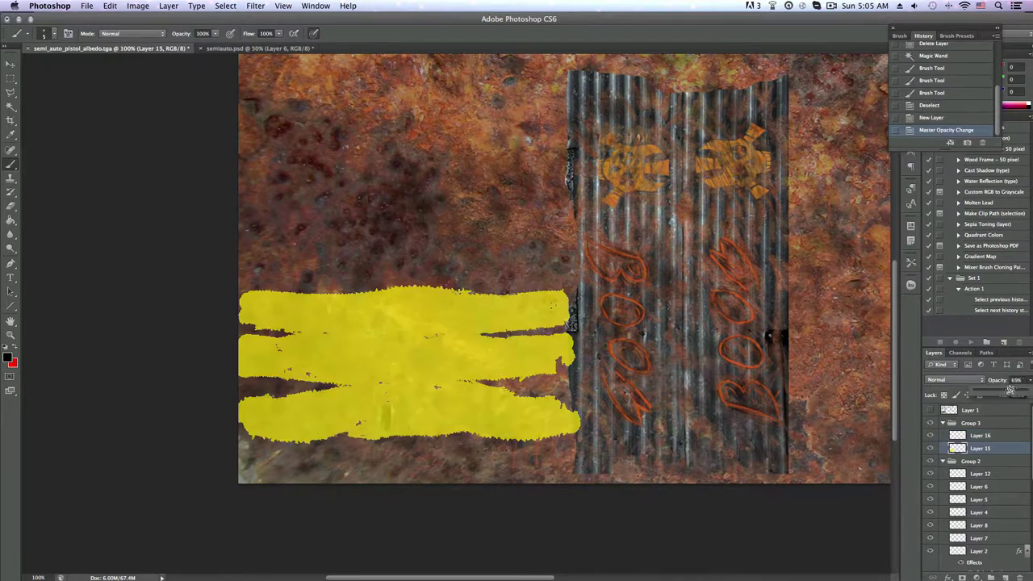
{"action": "left_click", "coordinate": [929, 410]}
{"action": "left_click_drag", "start_coordinate": [968, 410], "coordinate": [976, 454]}
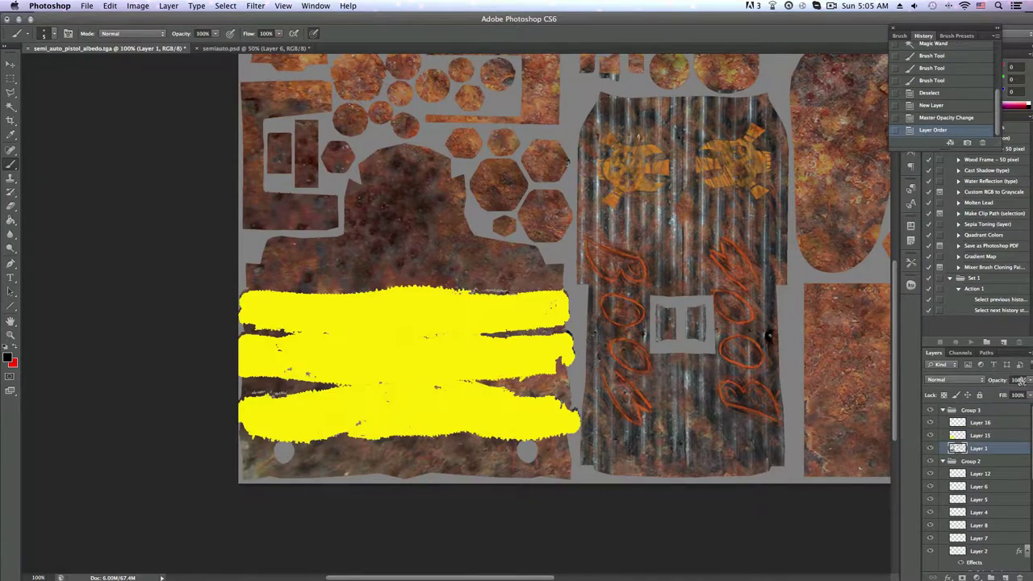
{"action": "left_click_drag", "start_coordinate": [1027, 380], "coordinate": [1027, 395]}
Hand-letter a mirrored POLICE on the top tape strip, then revert it in History
{"action": "key", "text": "alt+bracketright"}
{"action": "key", "text": "alt+bracketright"}
{"action": "key", "text": "ctrl+plus"}
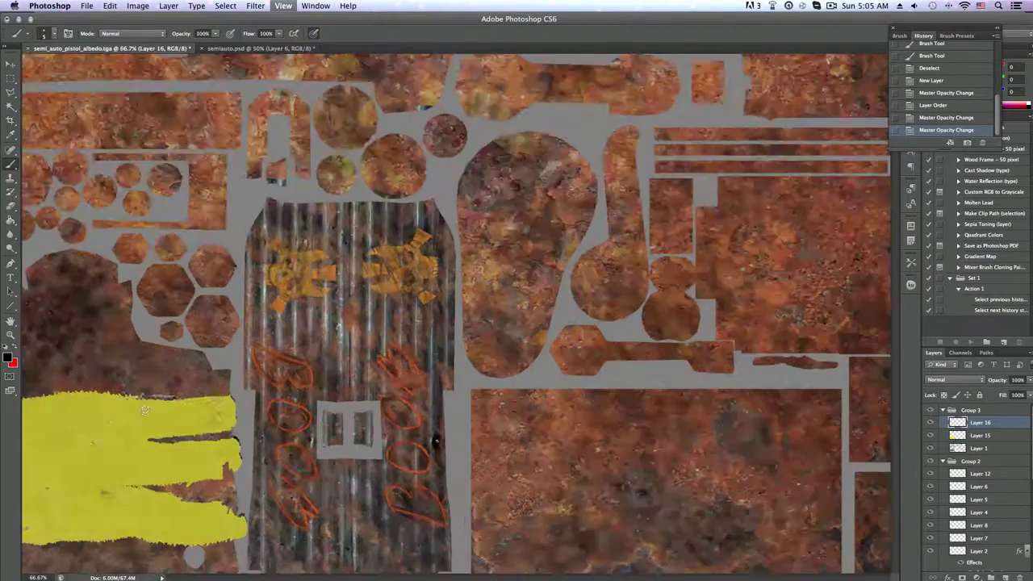
{"action": "mouse_move", "coordinate": [523, 245]}
{"action": "left_mouse_down"}
{"action": "mouse_move", "coordinate": [525, 282]}
{"action": "mouse_move", "coordinate": [526, 272]}
{"action": "left_mouse_up"}
{"action": "key", "text": "alt+bracketleft"}
{"action": "left_click_drag", "start_coordinate": [489, 256], "coordinate": [465, 300]}
{"action": "mouse_move", "coordinate": [435, 266]}
{"action": "left_mouse_down"}
{"action": "mouse_move", "coordinate": [433, 297]}
{"action": "mouse_move", "coordinate": [418, 299]}
{"action": "left_mouse_up"}
{"action": "left_click_drag", "start_coordinate": [404, 257], "coordinate": [403, 297]}
{"action": "left_click_drag", "start_coordinate": [403, 271], "coordinate": [389, 272]}
{"action": "left_click_drag", "start_coordinate": [404, 295], "coordinate": [385, 295]}
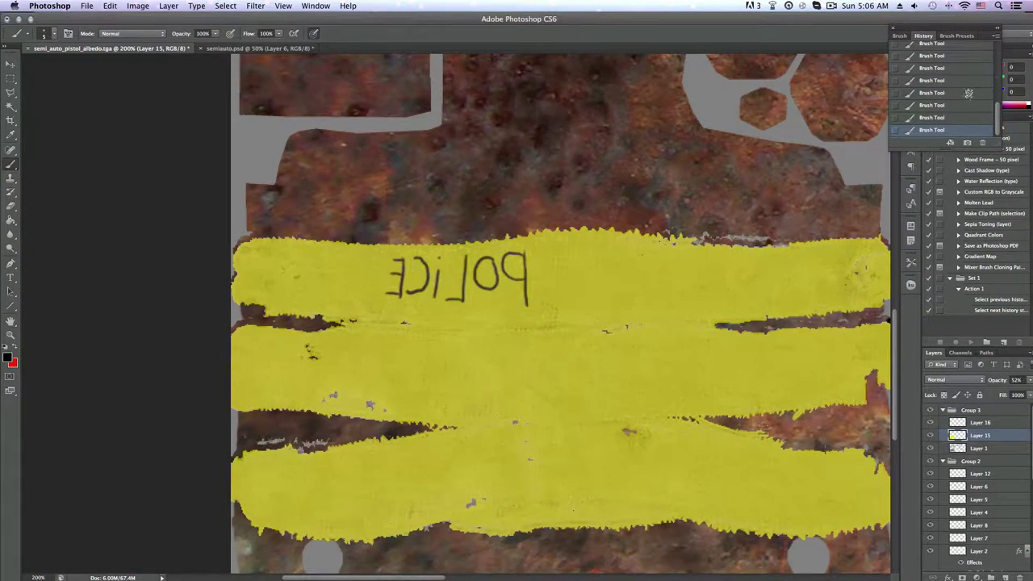
{"action": "scroll", "coordinate": [968, 93], "scroll_direction": "up", "scroll_amount": 2}
{"action": "left_click", "coordinate": [952, 65]}
Type 'POLICE LINE DO NOT CROSS' on the top yellow tape band
{"action": "key", "text": "t"}
{"action": "left_click", "coordinate": [383, 292]}
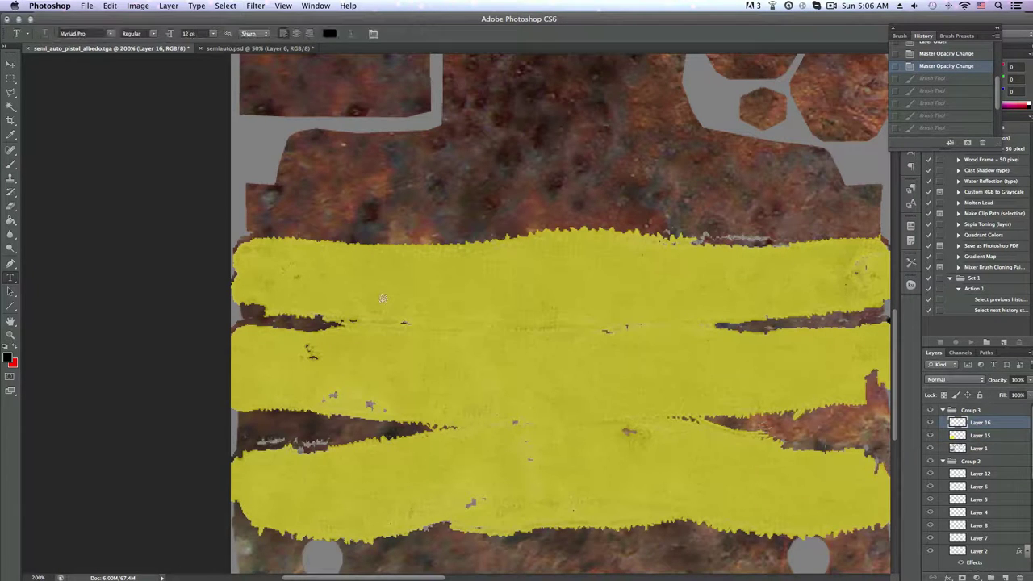
{"action": "type", "text": "POLICE LINE DO NOT CROSS"}
{"action": "key", "text": "ctrl+Return"}
Enlarge and mirror the text, with a normally reading copy on the band's right
{"action": "key", "text": "ctrl+t"}
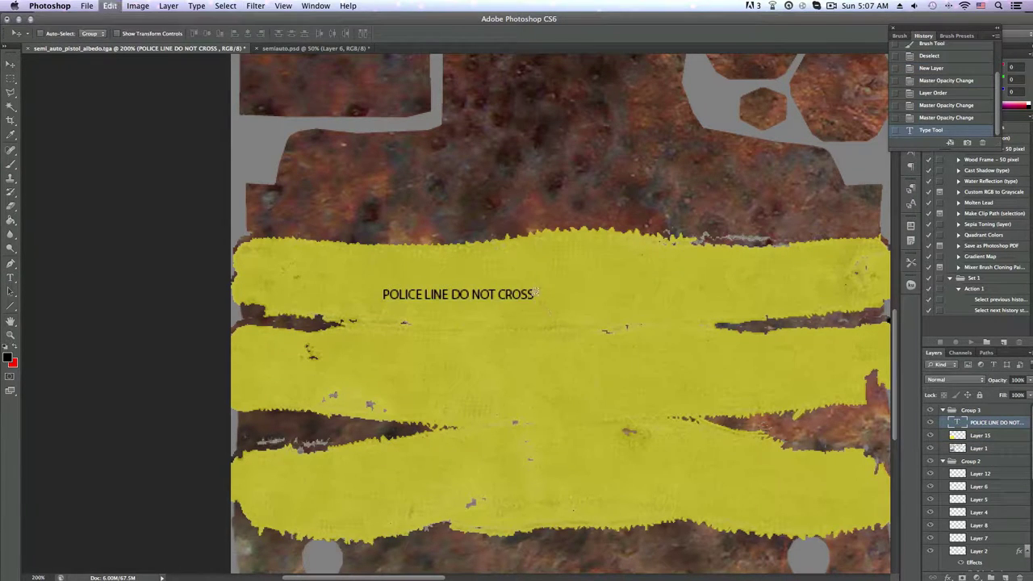
{"action": "left_click_drag", "start_coordinate": [534, 300], "coordinate": [528, 303]}
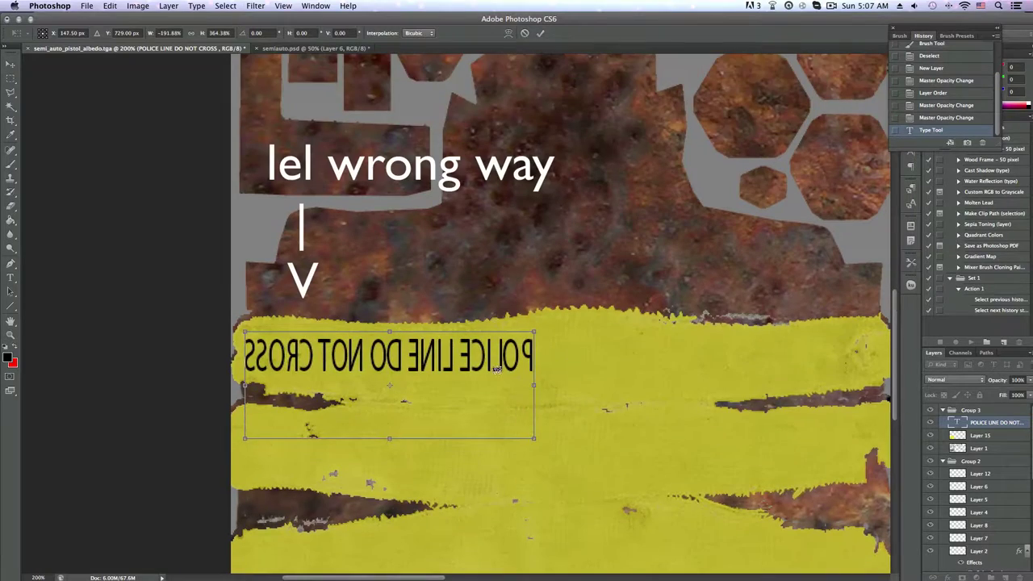
{"action": "right_click", "coordinate": [992, 422]}
{"action": "left_click", "coordinate": [841, 237]}
{"action": "left_click_drag", "start_coordinate": [367, 388], "coordinate": [859, 396]}
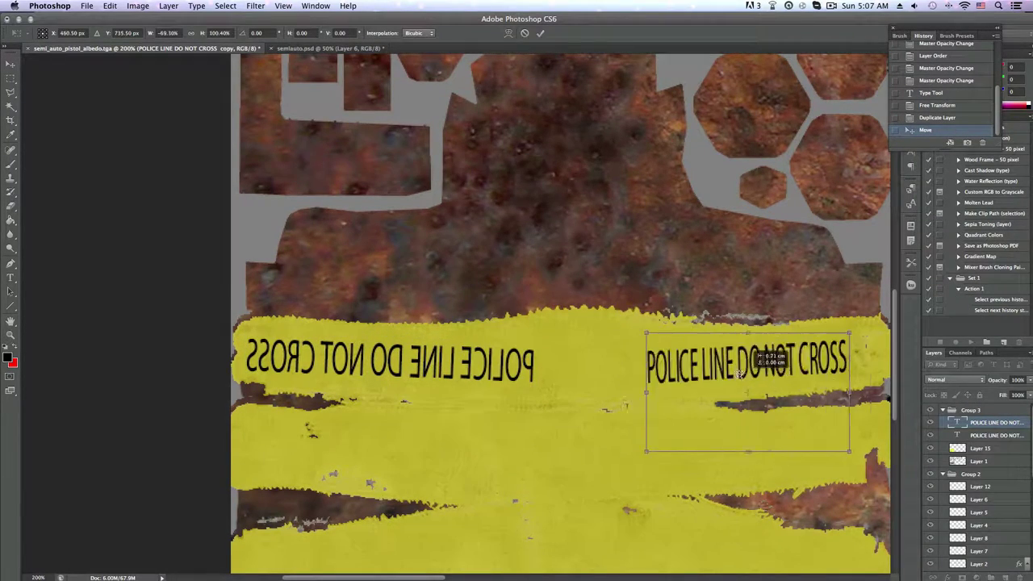
{"action": "key", "text": "ctrl+minus"}
{"action": "key", "text": "Return"}
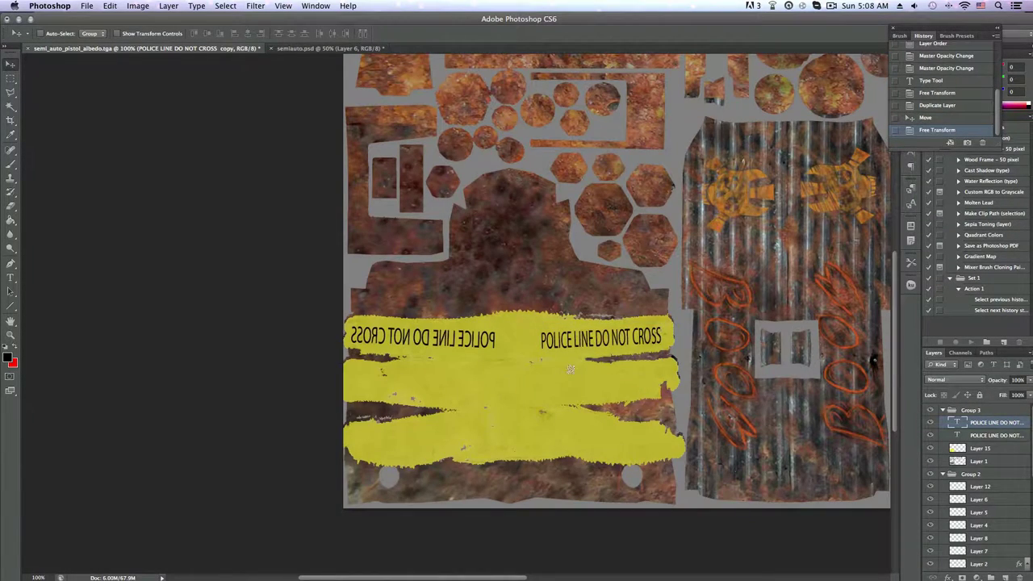
{"action": "left_click", "coordinate": [1002, 578]}
Group the text copy and add a duplicate tilted about -2.7° on the second band
{"action": "left_click", "coordinate": [989, 578]}
{"action": "mouse_move", "coordinate": [993, 435]}
{"action": "left_mouse_down"}
{"action": "mouse_move", "coordinate": [976, 442]}
{"action": "mouse_move", "coordinate": [981, 462]}
{"action": "left_mouse_up"}
{"action": "left_click", "coordinate": [989, 578]}
{"action": "left_click_drag", "start_coordinate": [601, 338], "coordinate": [612, 381]}
{"action": "key", "text": "ctrl+t"}
{"action": "mouse_move", "coordinate": [678, 373]}
{"action": "left_mouse_down"}
{"action": "mouse_move", "coordinate": [682, 362]}
{"action": "mouse_move", "coordinate": [403, 419]}
{"action": "left_mouse_up"}
{"action": "key", "text": "Return"}
Erase worn patches from the lettering and Layer 15, stepping back through History
{"action": "scroll", "coordinate": [678, 367], "scroll_direction": "up", "scroll_amount": 2}
{"action": "key", "text": "e"}
{"action": "key", "text": "alt+["}
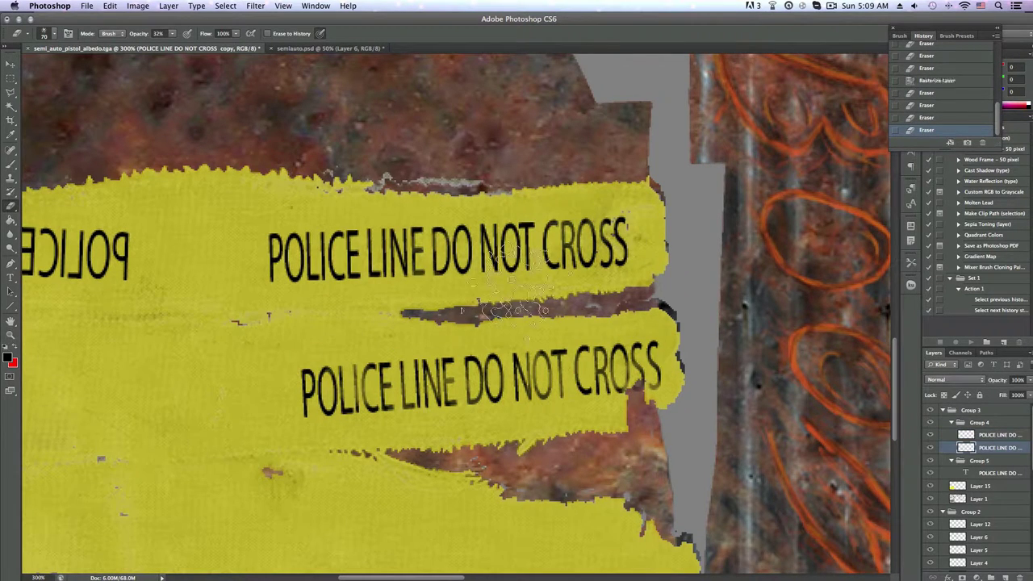
{"action": "left_click", "coordinate": [980, 486]}
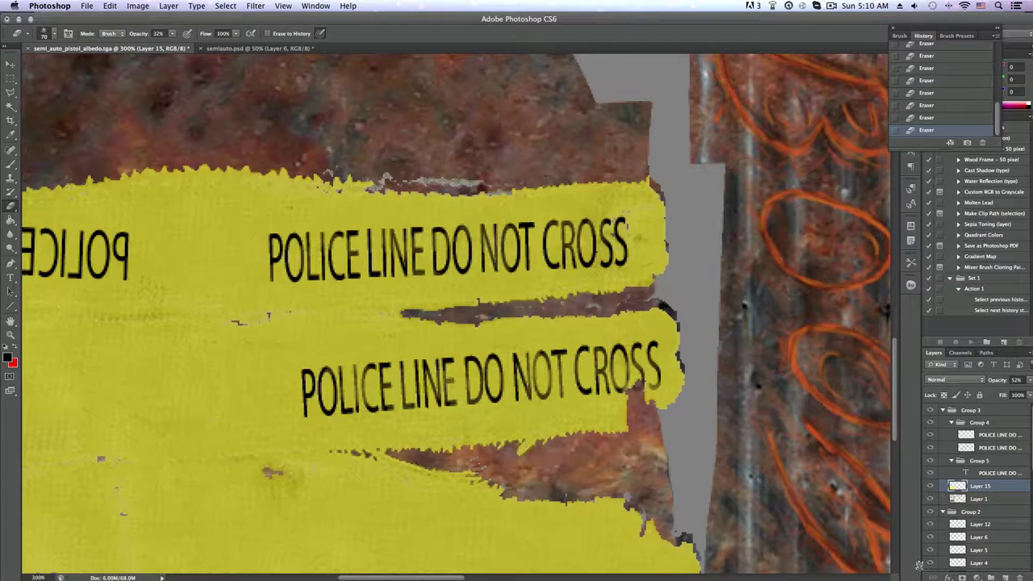
{"action": "key", "text": "ctrl+minus"}
{"action": "left_click", "coordinate": [928, 93]}
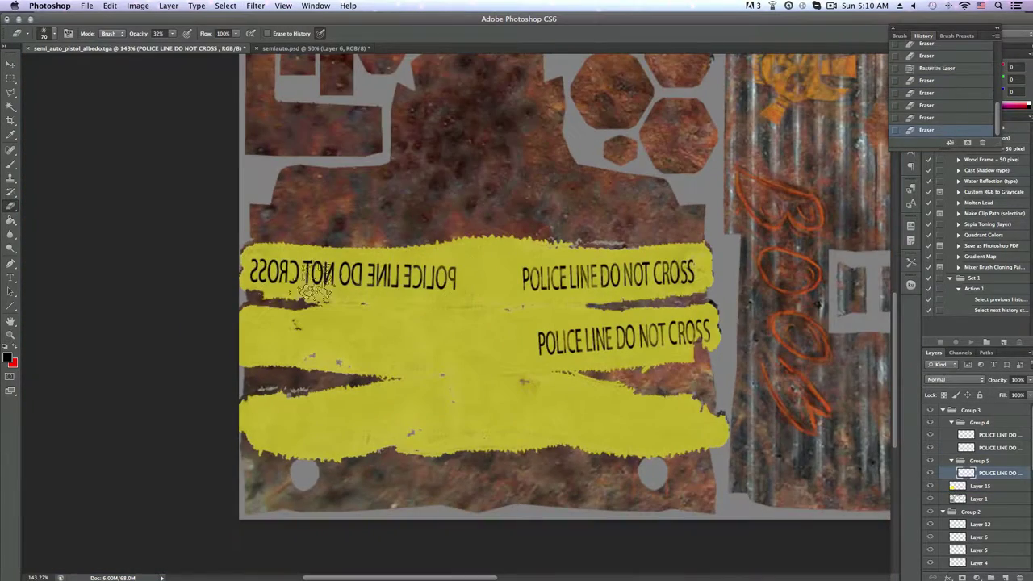
Add two mirrored text copies on the left of the second and third bands
{"action": "right_click", "coordinate": [998, 473]}
{"action": "left_click", "coordinate": [927, 270]}
{"action": "key", "text": "Return"}
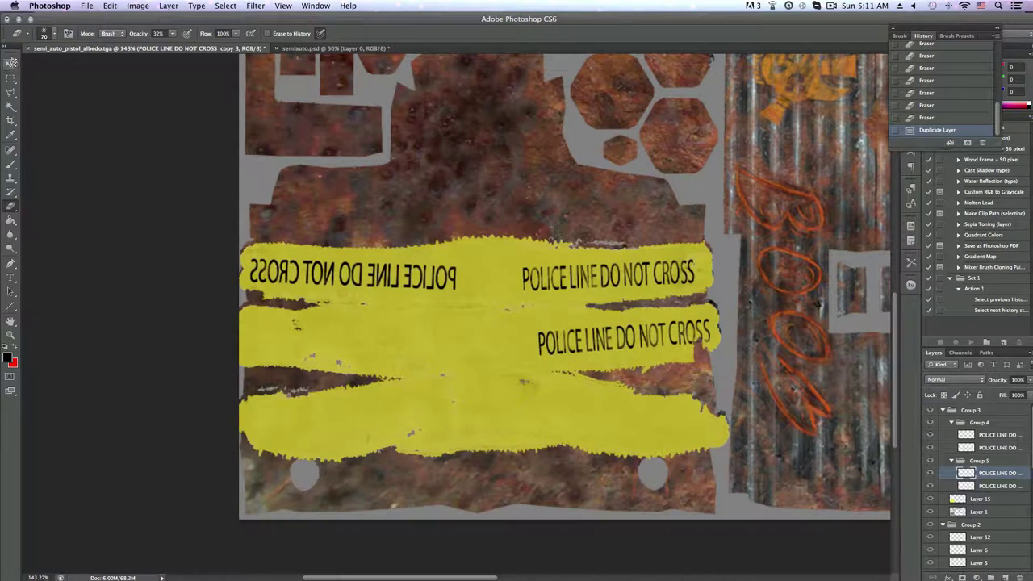
{"action": "key", "text": "v"}
{"action": "left_click_drag", "start_coordinate": [355, 274], "coordinate": [355, 338]}
{"action": "right_click", "coordinate": [966, 472]}
{"action": "left_click", "coordinate": [614, 256]}
{"action": "left_click_drag", "start_coordinate": [615, 256], "coordinate": [614, 333]}
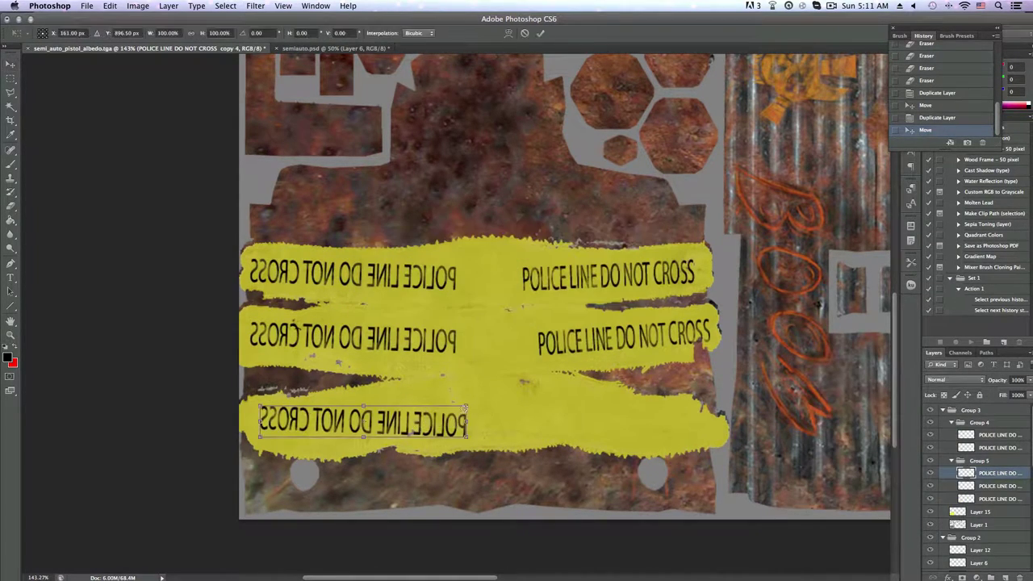
Add a normal-reading text copy on the third band's right side
{"action": "right_click", "coordinate": [999, 447]}
{"action": "left_click", "coordinate": [915, 205]}
{"action": "key", "text": "Return"}
{"action": "mouse_move", "coordinate": [671, 408]}
{"action": "left_mouse_down"}
{"action": "mouse_move", "coordinate": [671, 456]}
{"action": "mouse_move", "coordinate": [716, 411]}
{"action": "left_mouse_up"}
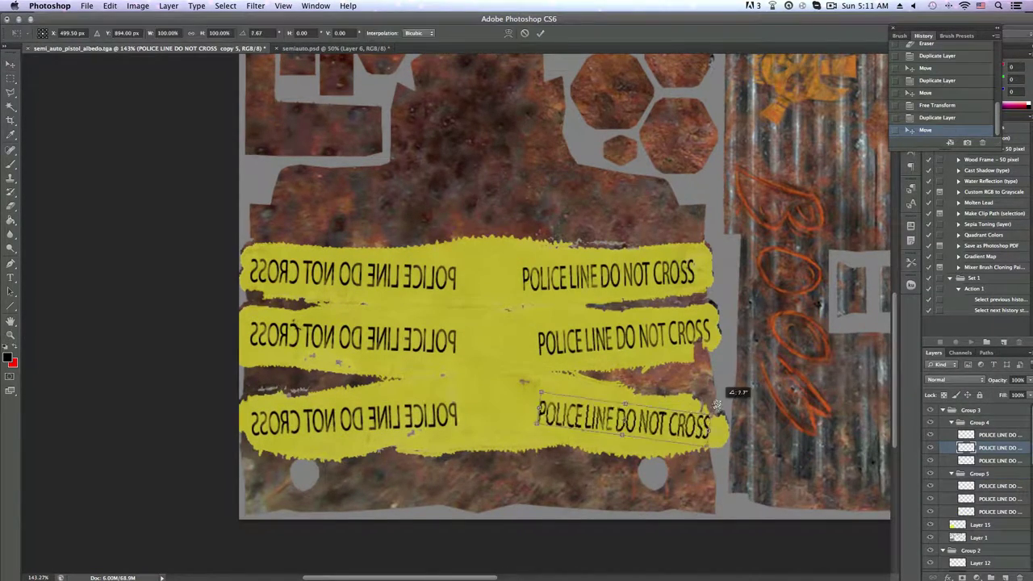
{"action": "key", "text": "ctrl+plus"}
{"action": "key", "text": "ctrl+plus"}
{"action": "key", "text": "e"}
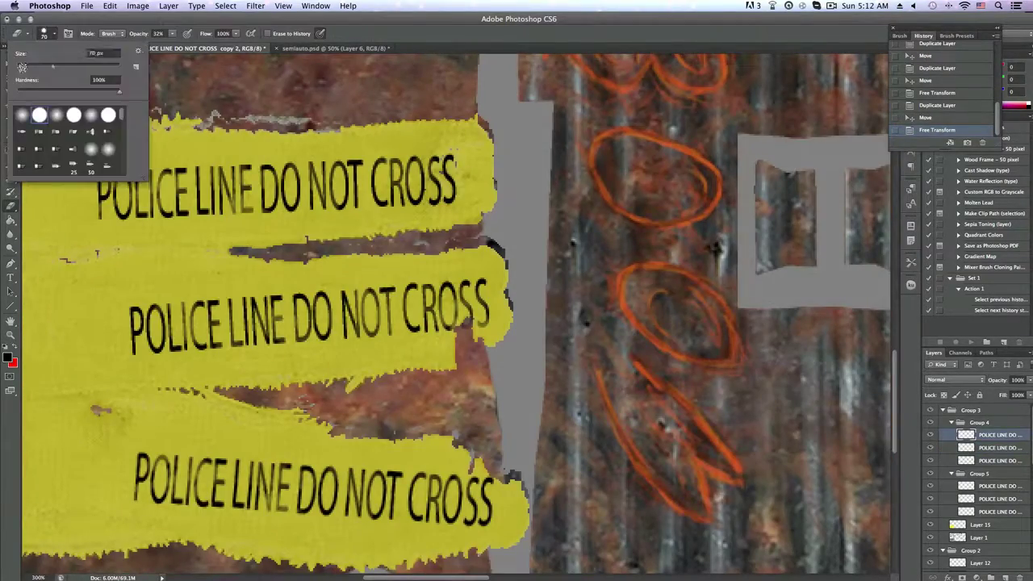
{"action": "key", "text": "ctrl+1"}
Add a new grime layer and pick an orange-brown foreground colour
{"action": "key", "text": "ctrl+shift+alt+n"}
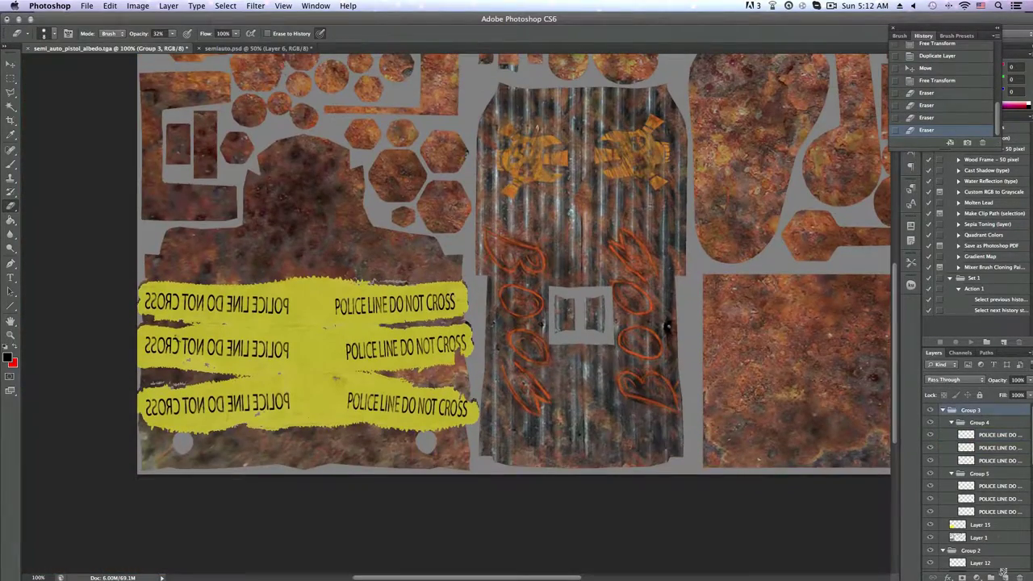
{"action": "left_click", "coordinate": [44, 33]}
{"action": "left_click", "coordinate": [8, 358]}
{"action": "left_click", "coordinate": [793, 246]}
{"action": "left_click", "coordinate": [938, 194]}
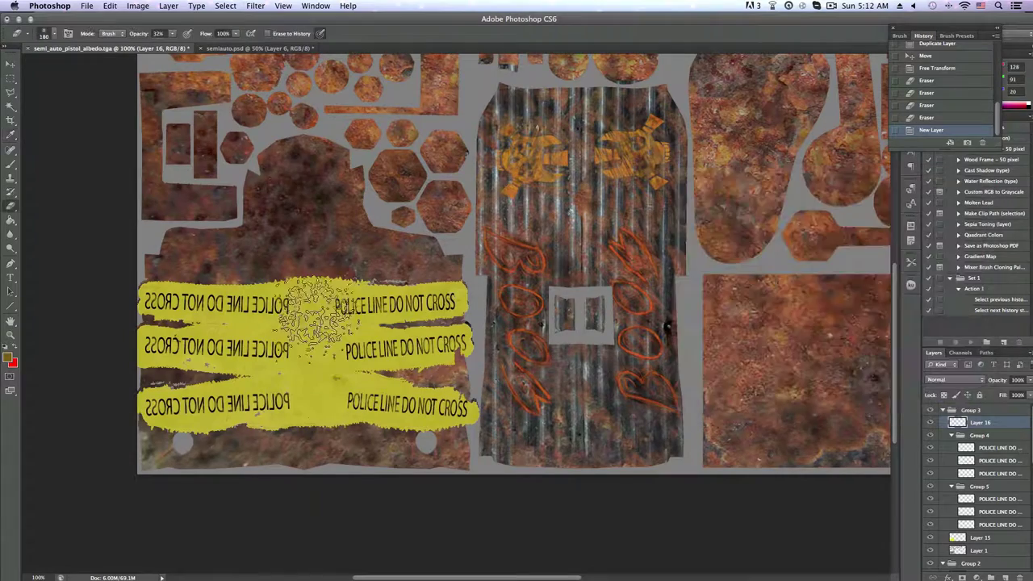
{"action": "left_click_drag", "start_coordinate": [371, 323], "coordinate": [420, 306]}
Brush faint orange-brown grime over the tape and lower the layer's opacity
{"action": "key", "text": "b"}
{"action": "left_click", "coordinate": [44, 33]}
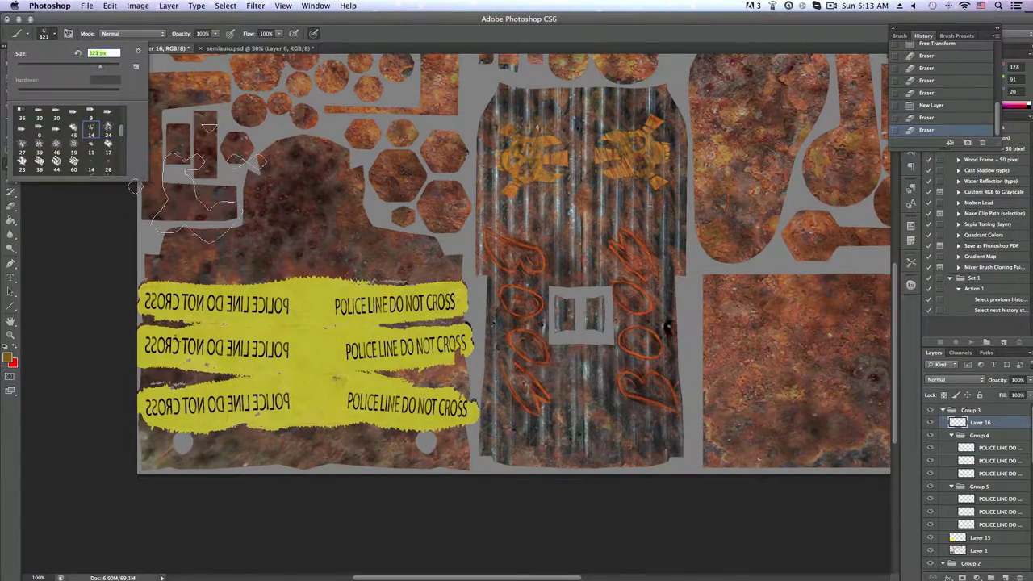
{"action": "key", "text": "Escape"}
{"action": "left_click_drag", "start_coordinate": [347, 315], "coordinate": [420, 339]}
{"action": "left_click_drag", "start_coordinate": [346, 173], "coordinate": [363, 266]}
{"action": "key", "text": "ctrl+alt+z"}
{"action": "key", "text": "ctrl+alt+z"}
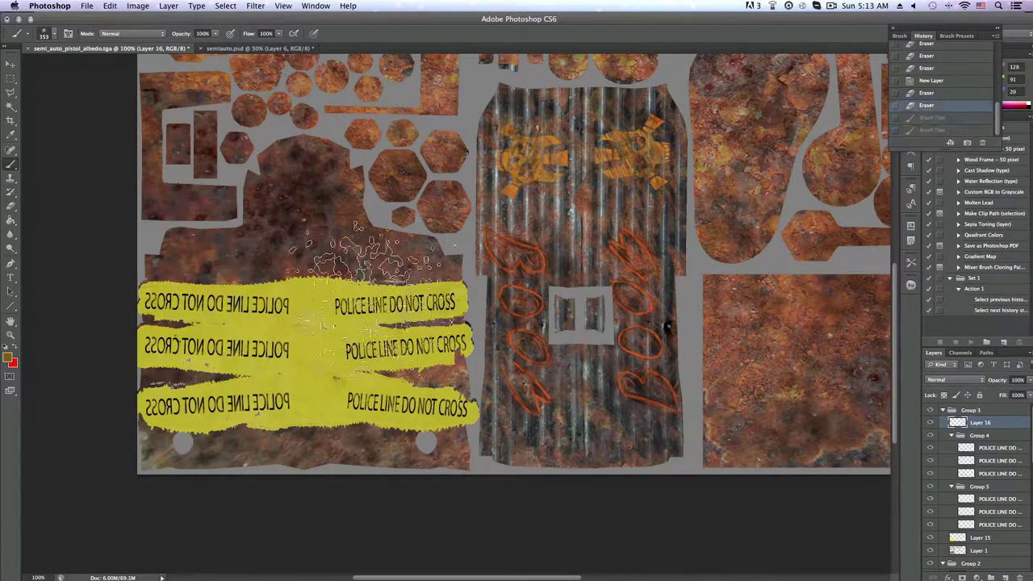
{"action": "key", "text": "ctrl+shift+z"}
{"action": "key", "text": "ctrl+shift+z"}
{"action": "left_click_drag", "start_coordinate": [1028, 388], "coordinate": [1002, 388]}
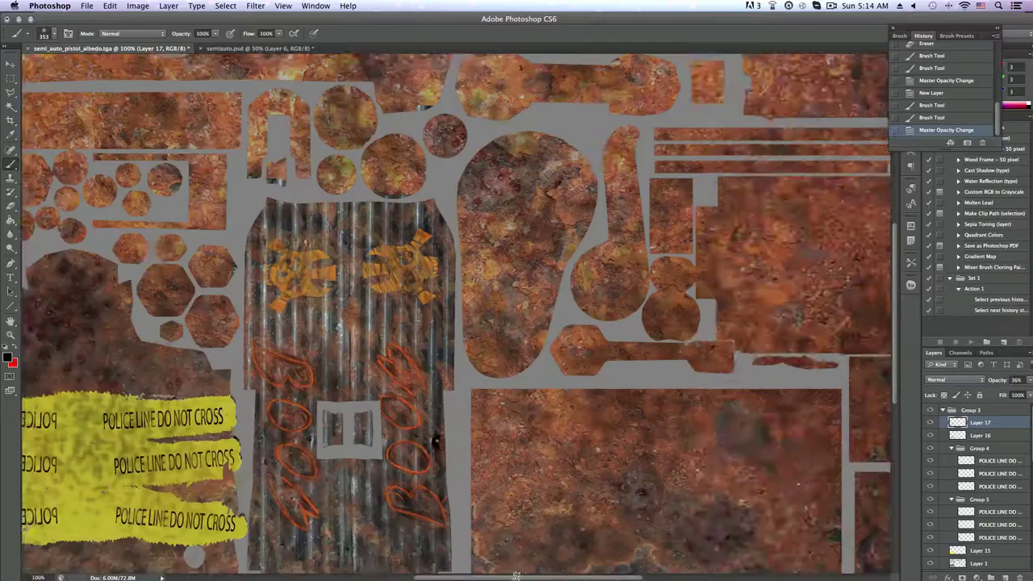
{"action": "scroll", "coordinate": [593, 202], "scroll_direction": "down", "scroll_amount": 3}
{"action": "scroll", "coordinate": [968, 484], "scroll_direction": "down", "scroll_amount": 3}
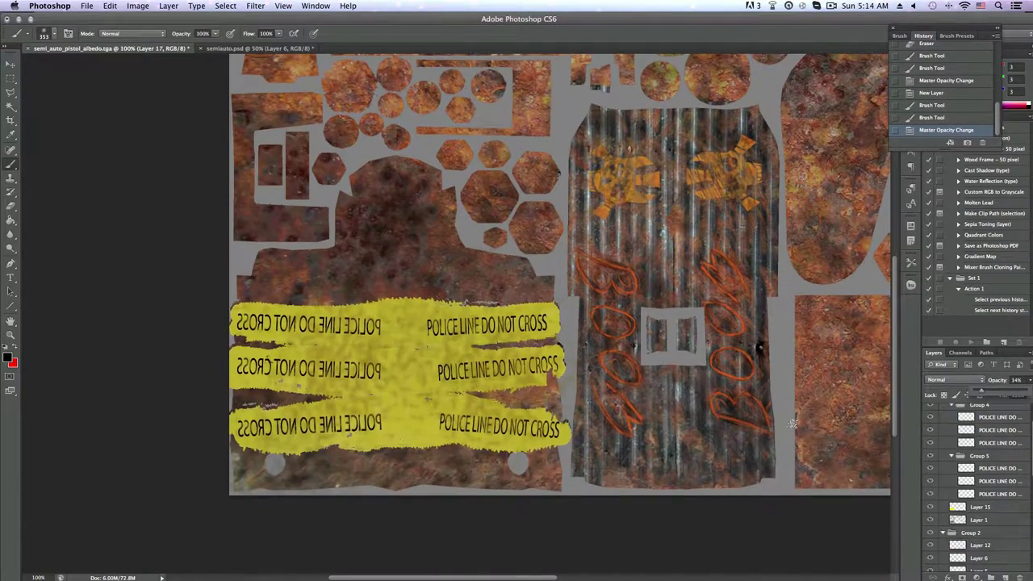
Paint dirt onto the yellow tape of Layer 15 with a 39 px brush
{"action": "left_click", "coordinate": [980, 500]}
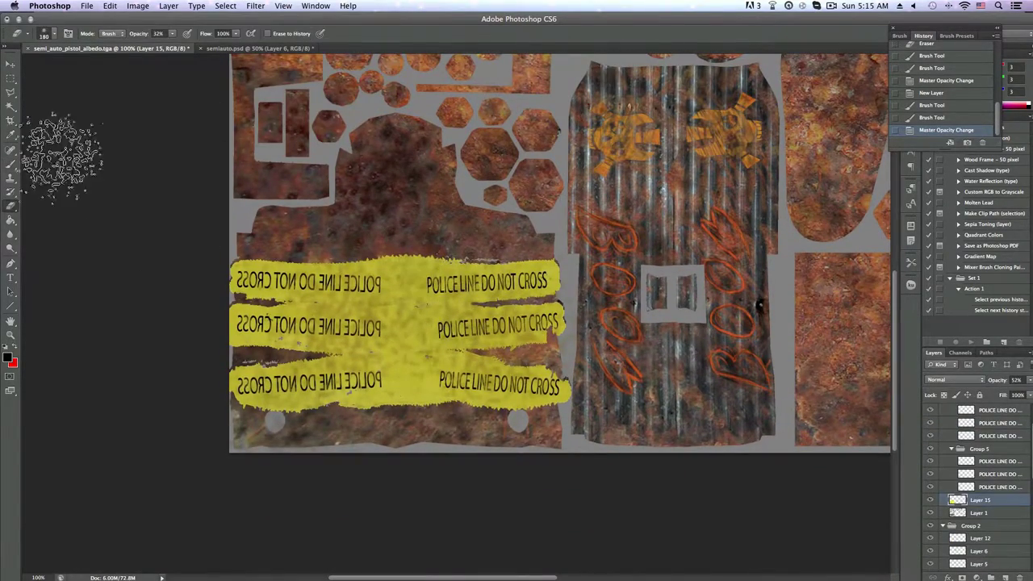
{"action": "key", "text": "e"}
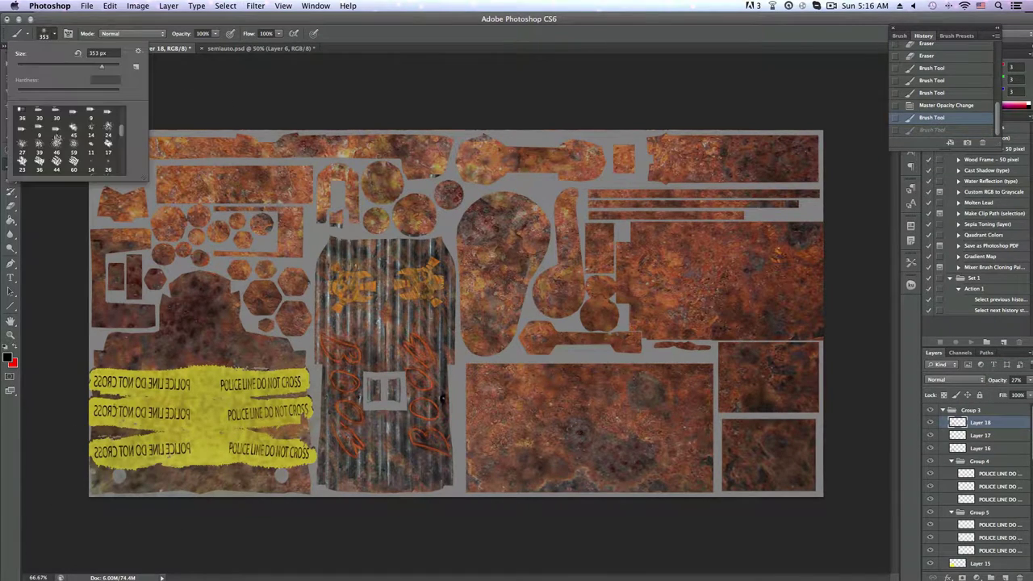
{"action": "key", "text": "ctrl+z"}
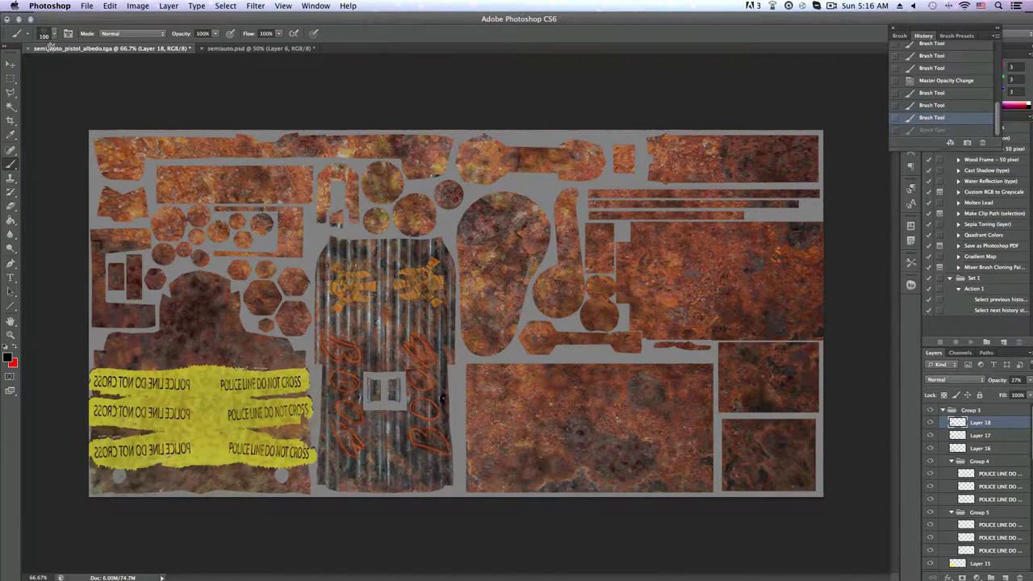
{"action": "left_click", "coordinate": [49, 34]}
{"action": "left_click", "coordinate": [39, 127]}
{"action": "left_click_drag", "start_coordinate": [215, 449], "coordinate": [161, 456]}
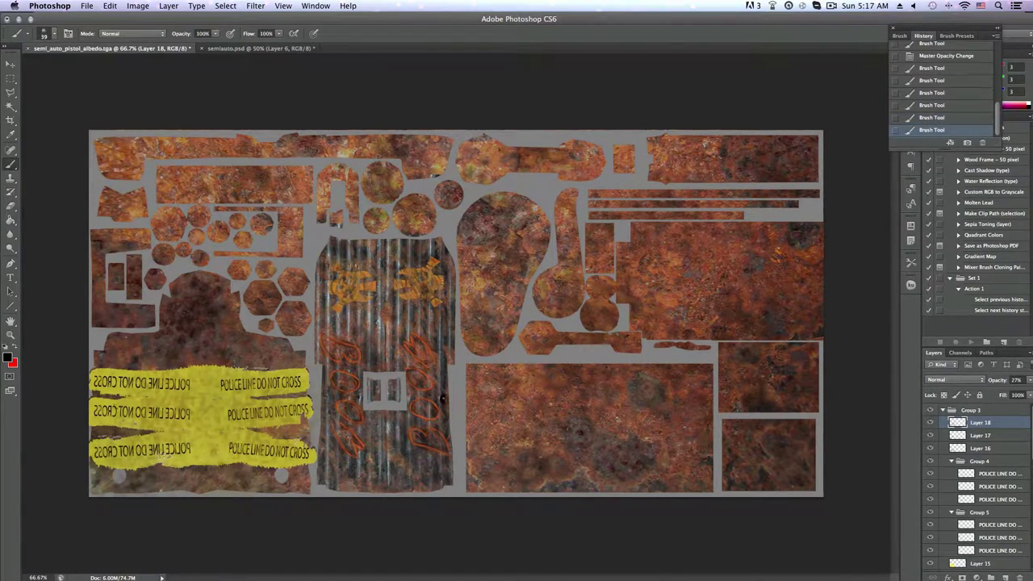
Paint 48 px grime on a new layer over the tape at 12% opacity
{"action": "left_click", "coordinate": [49, 34]}
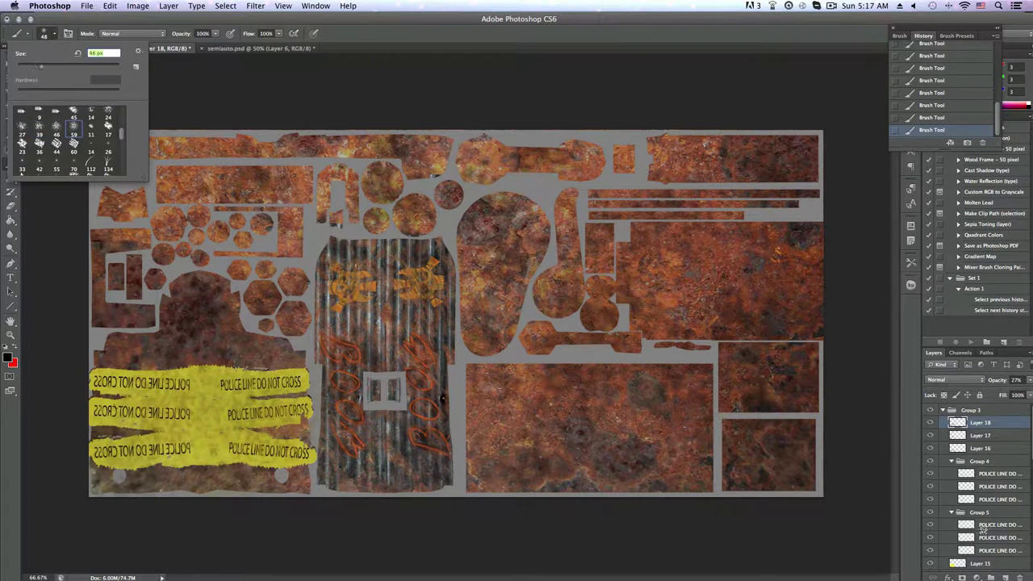
{"action": "key", "text": "ctrl+shift+alt+n"}
{"action": "left_click_drag", "start_coordinate": [197, 373], "coordinate": [209, 385]}
{"action": "left_click_drag", "start_coordinate": [980, 387], "coordinate": [977, 387]}
{"action": "left_click_drag", "start_coordinate": [198, 371], "coordinate": [226, 440]}
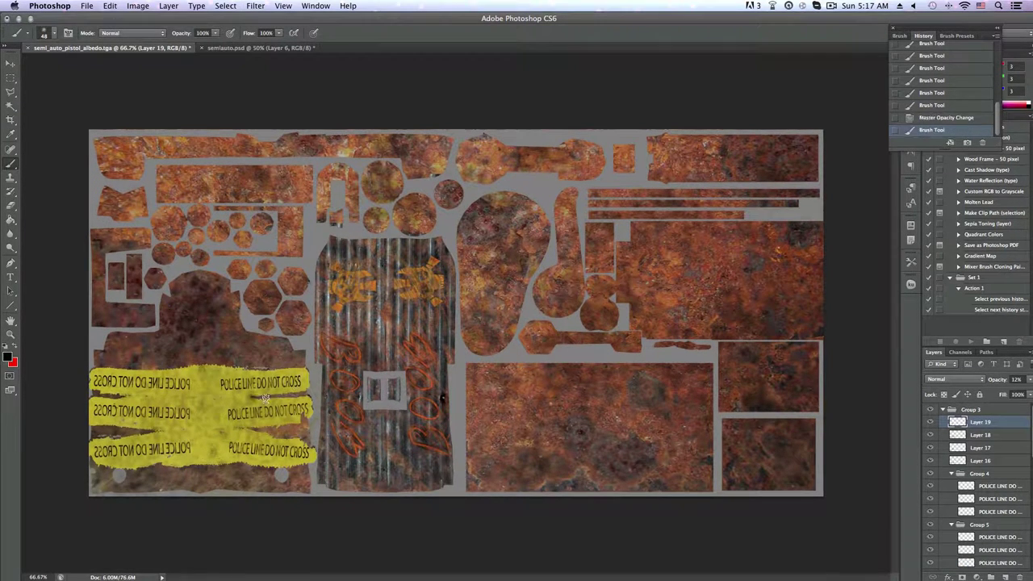